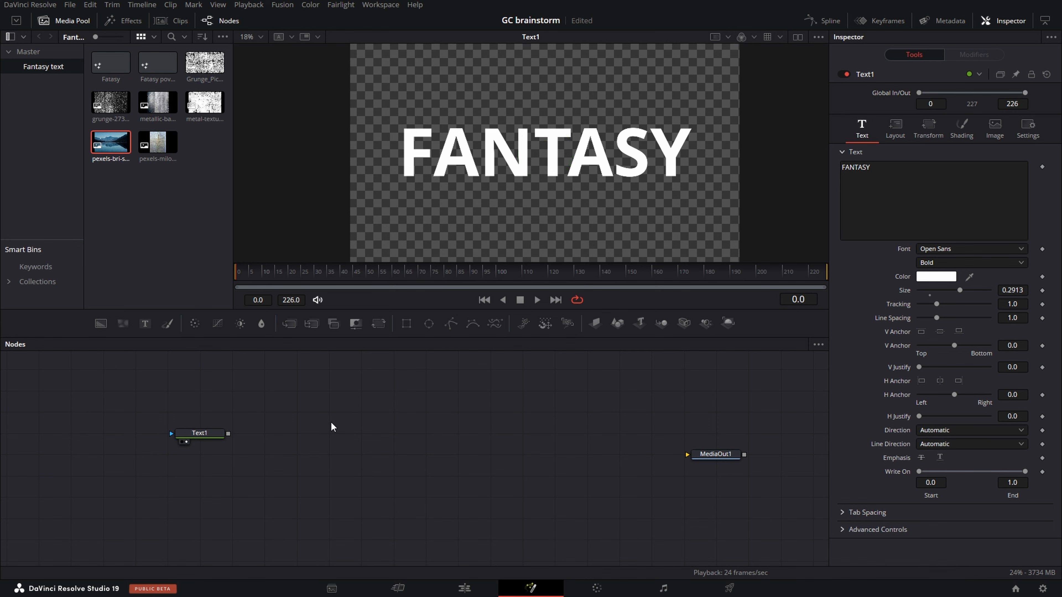
- Add a Blur node to the node graph and connect the Text1 output to its input
key(shift+space)
text(blur)
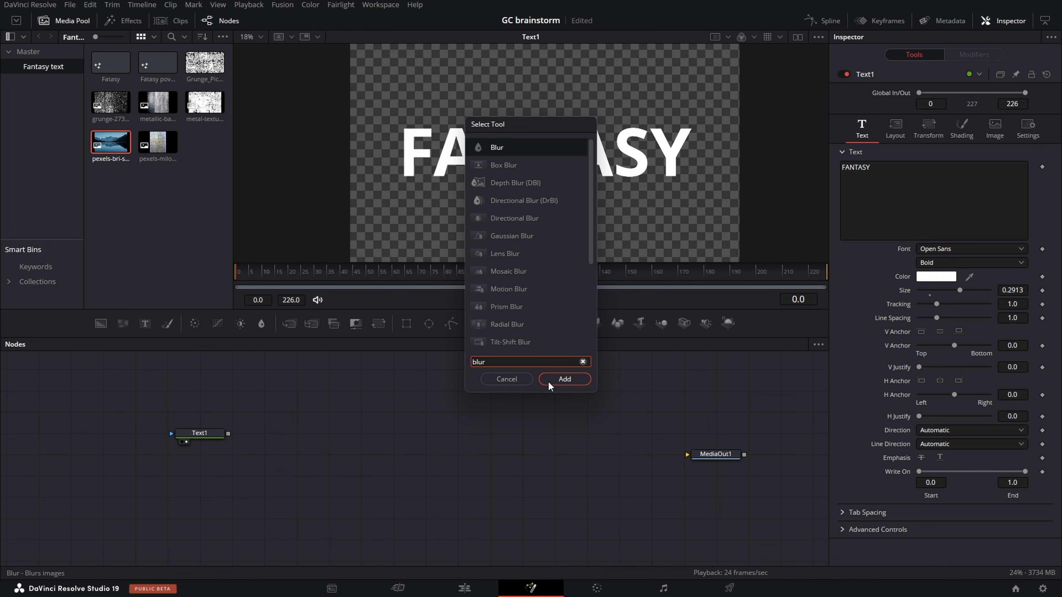
click(564, 379)
drag(333, 412, 333, 456)
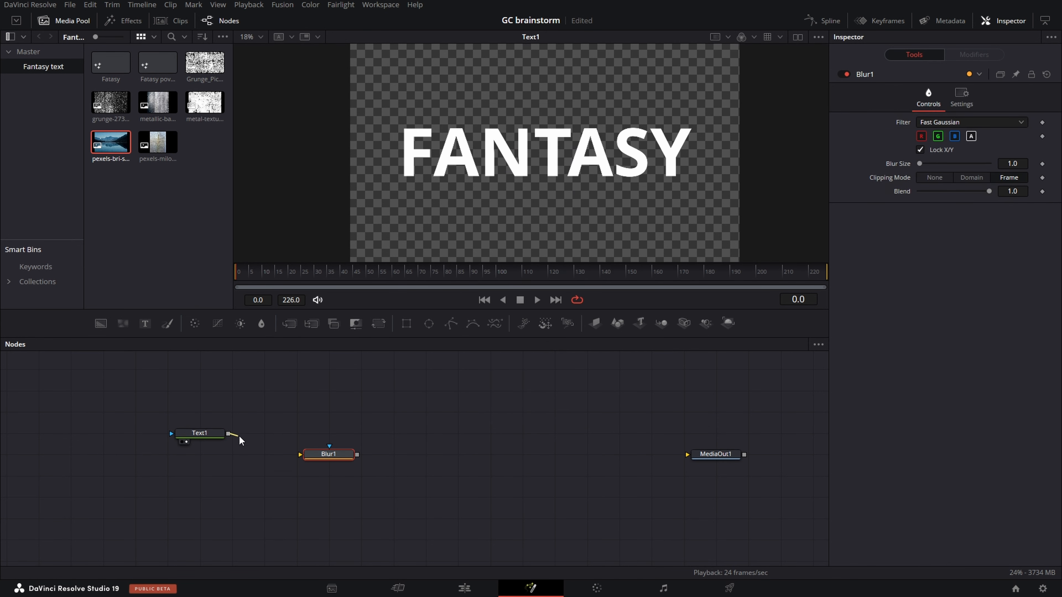
drag(240, 439, 302, 456)
- Set the blur size of Blur1 to 2 and place the node a little farther from Text1
text(2)
key(Tab)
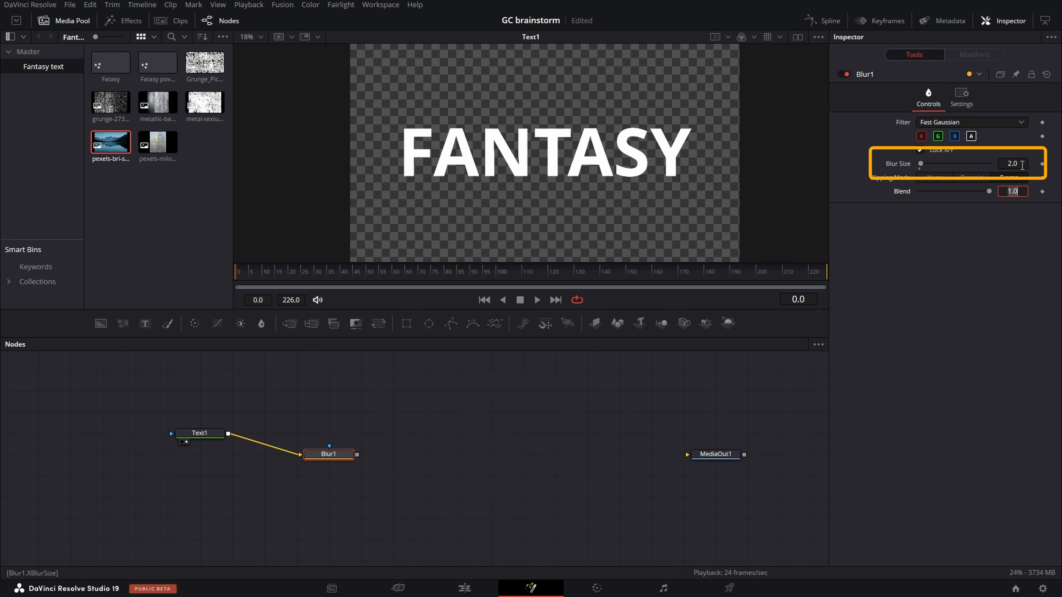
drag(344, 459, 376, 459)
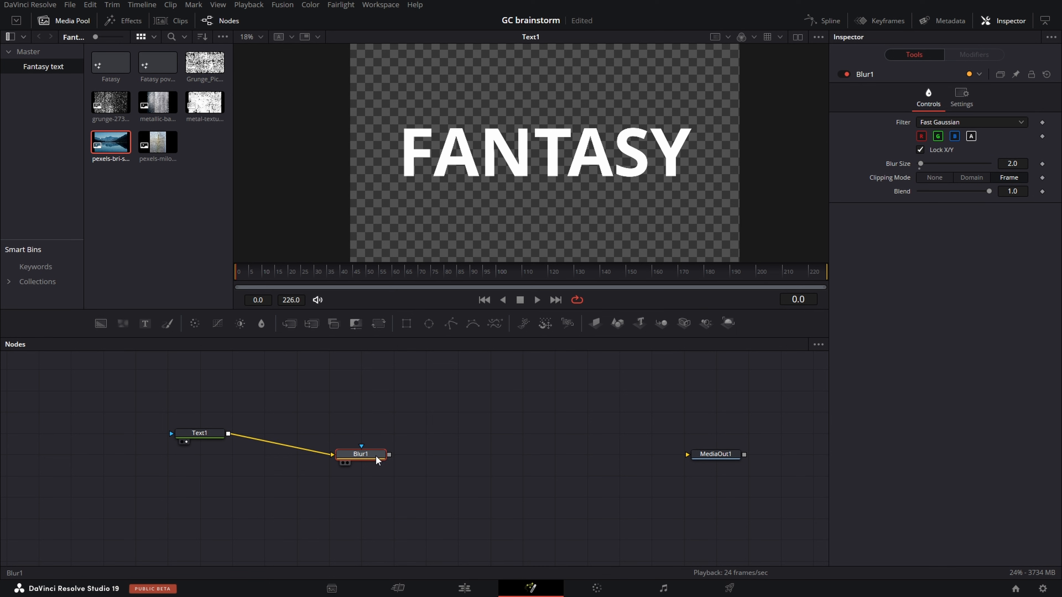
- Insert a pipe router in the connection between Text1 and Blur1, placing it above and lowering Blur1
alt+click(286, 446)
drag(286, 447, 313, 426)
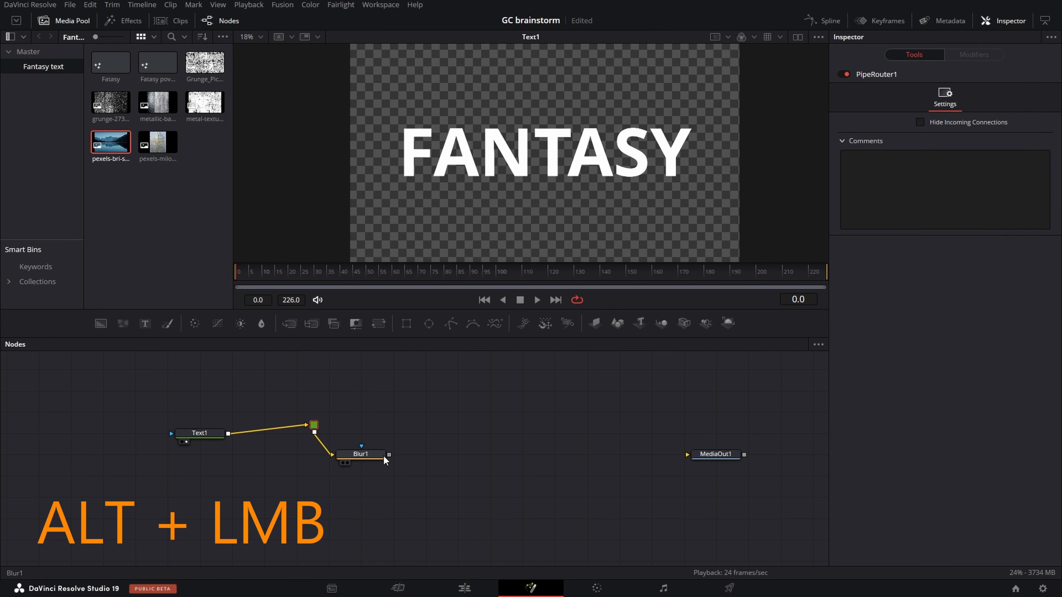
drag(368, 454, 368, 472)
- Add a Background node and merge the Blur1 output over it
click(465, 469)
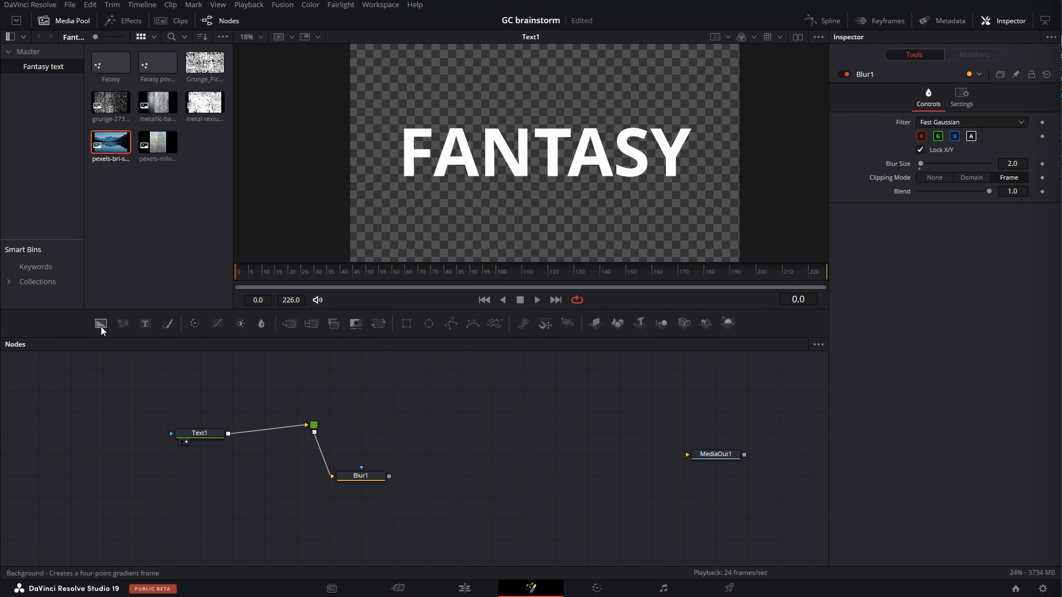
drag(102, 327, 462, 483)
- Add an Erode/Dilate node and connect the Merge1 output to its input
key(shift+space)
text(erode)
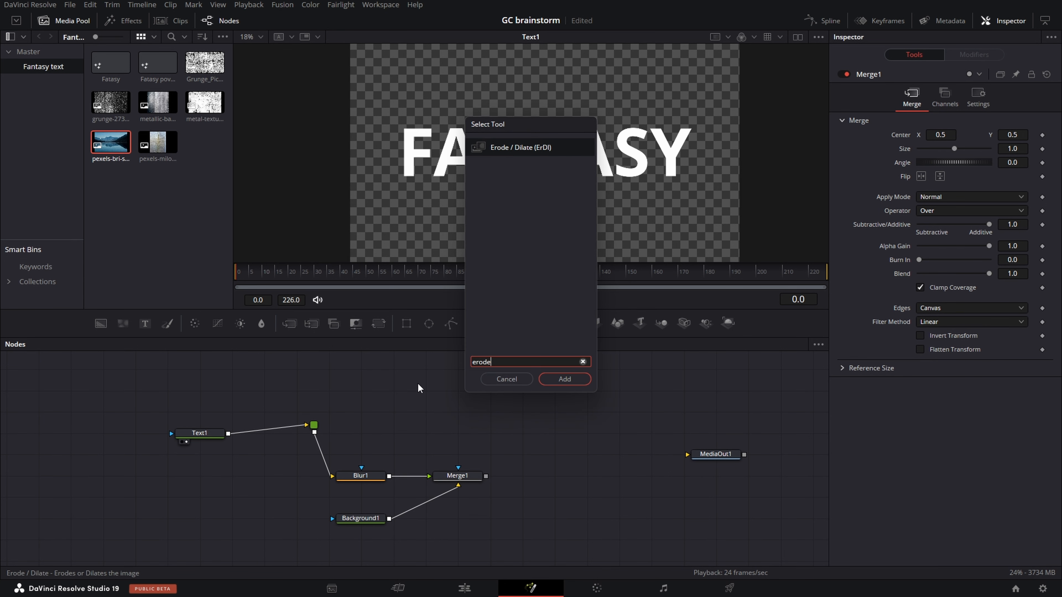
click(568, 379)
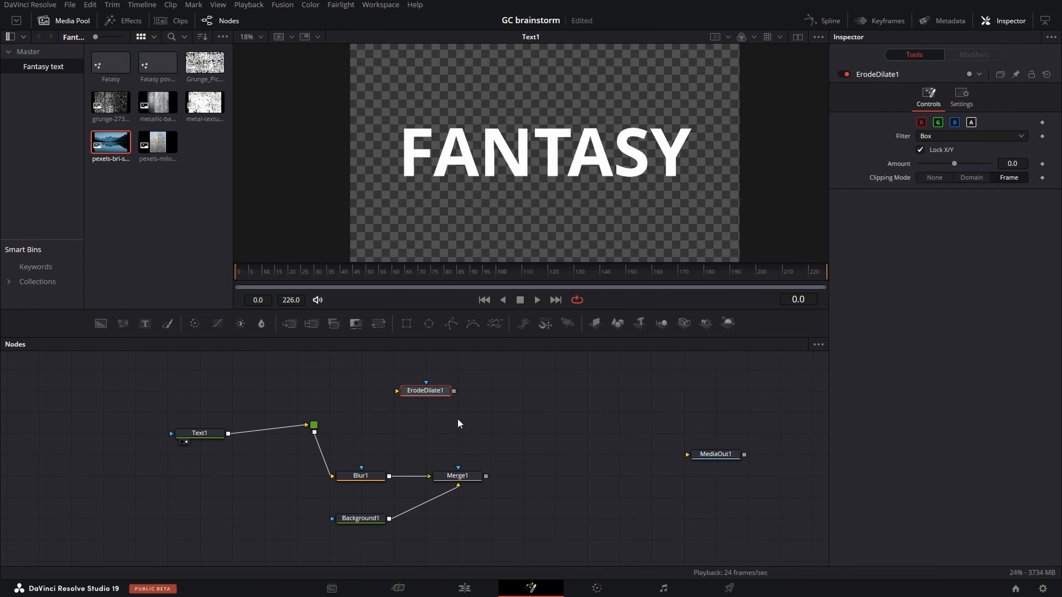
drag(442, 392, 572, 457)
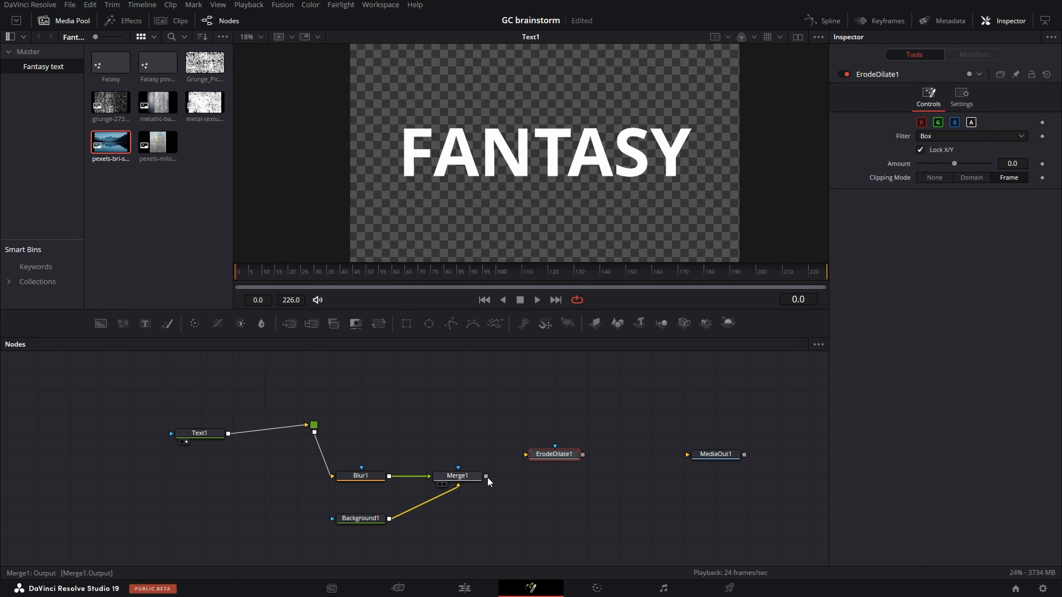
mouse_move(486, 476)
mouse_down()
mouse_move(517, 458)
mouse_move(554, 457)
mouse_move(536, 483)
mouse_move(567, 483)
mouse_up()
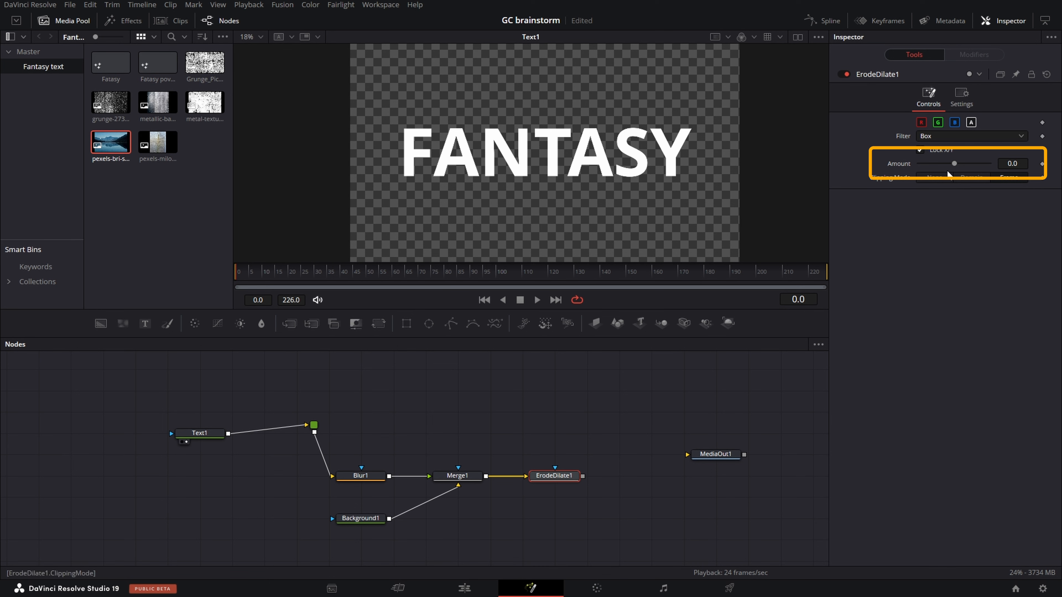
- Set ErodeDilate1 to an amount of -0.01 with the Gaussian filter and inspect its result in the viewer
drag(954, 163, 919, 164)
click(967, 137)
click(964, 177)
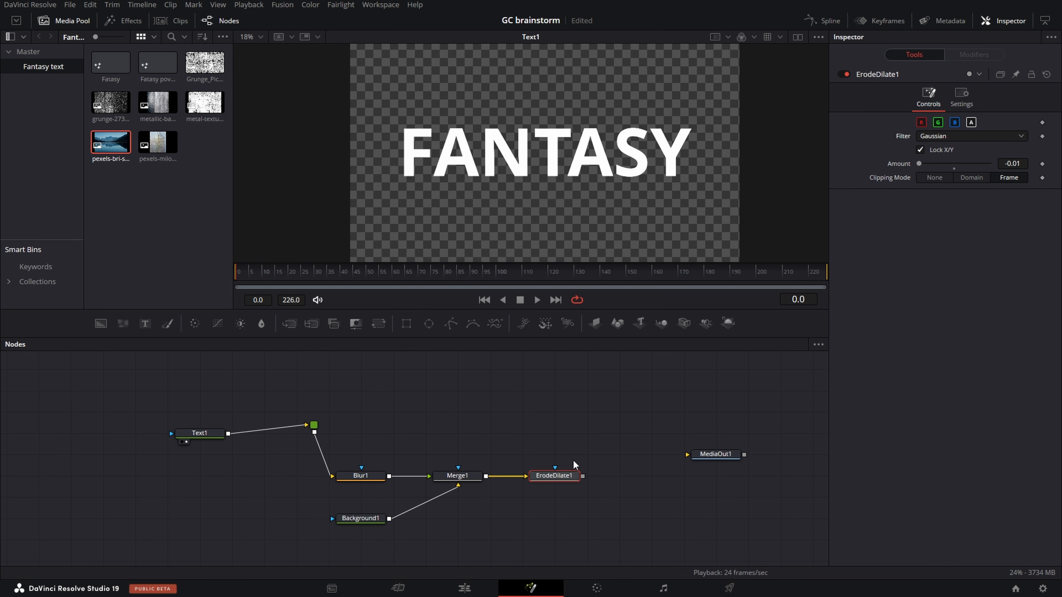
click(540, 485)
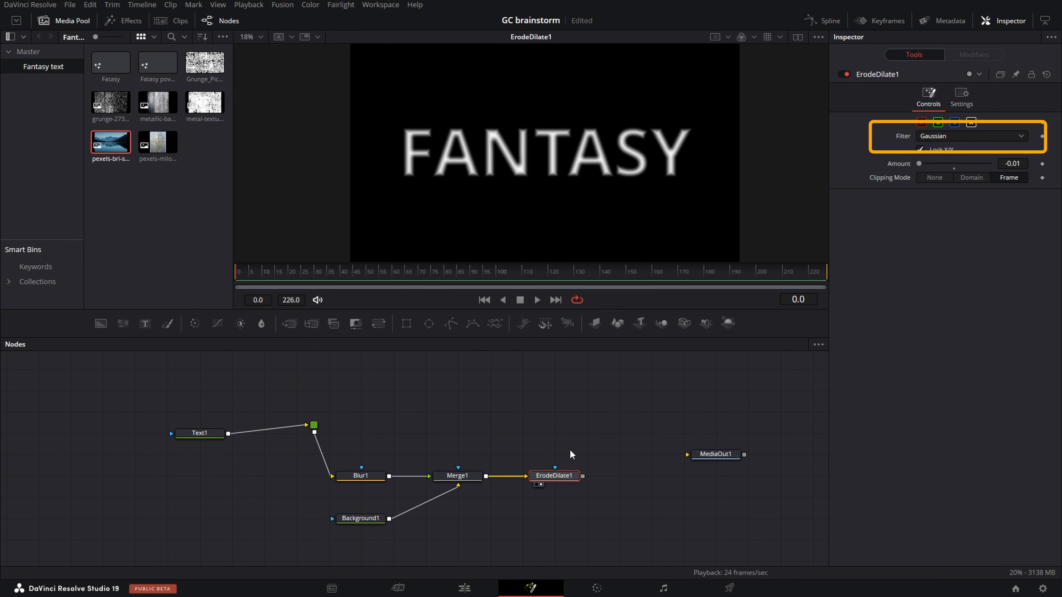
scroll(532, 147, up, 5)
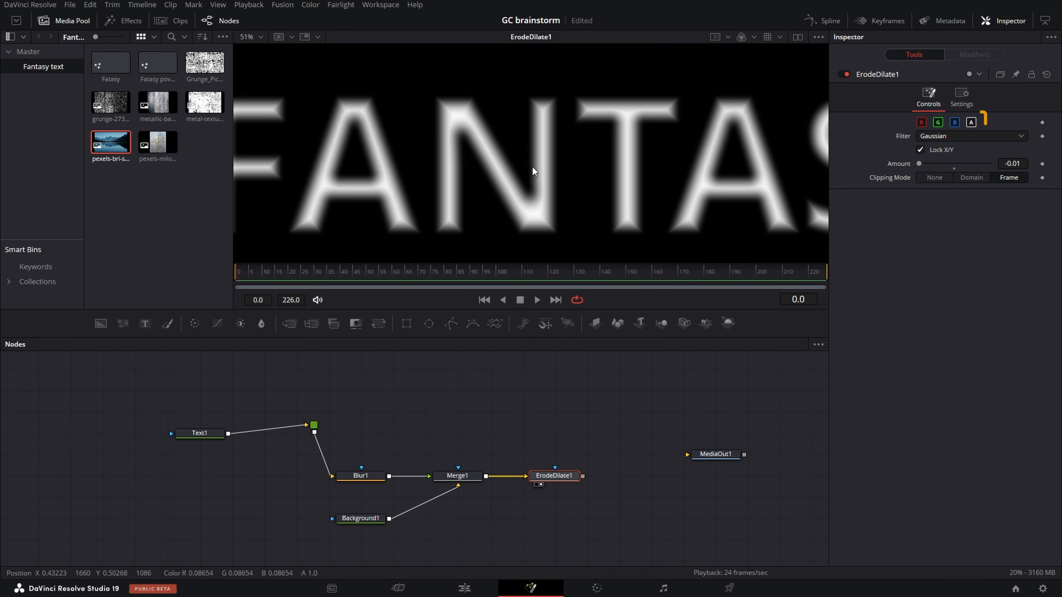
- Make Background1 fully transparent by setting its alpha to 0
click(359, 521)
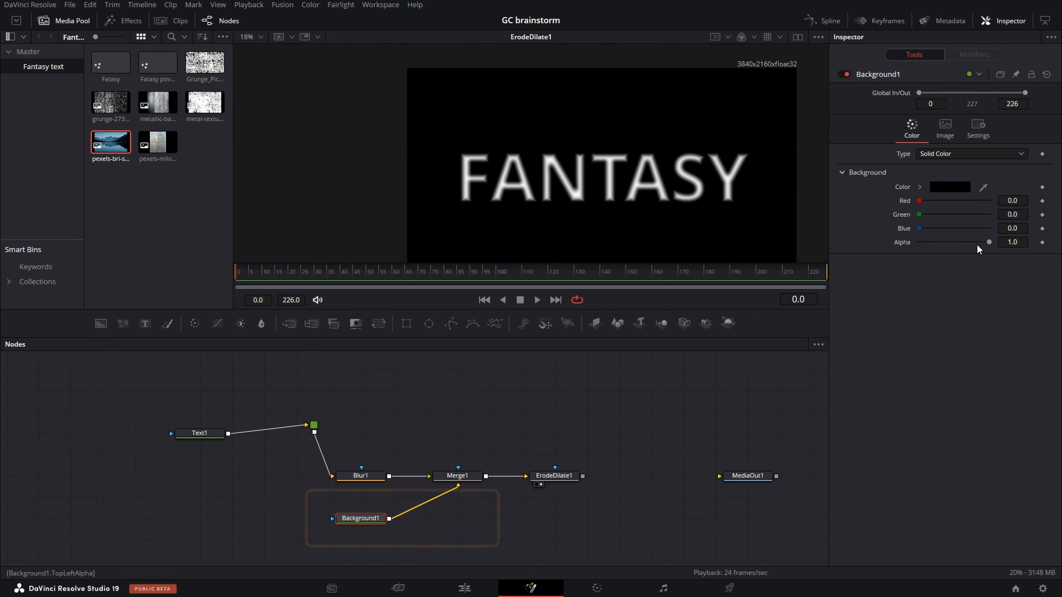
drag(989, 242, 923, 242)
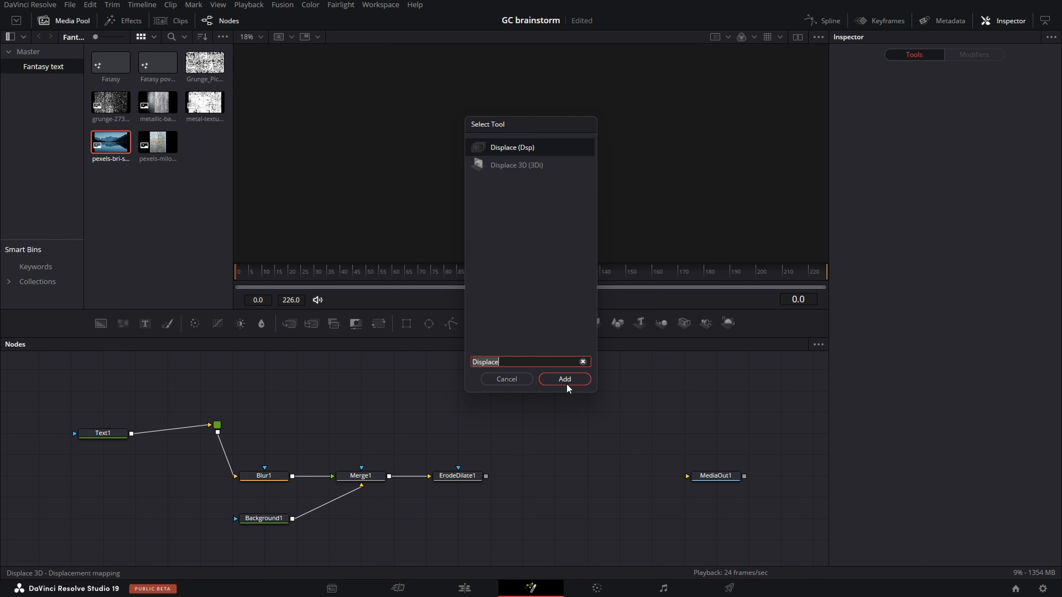
- Add a Displace node after ErodeDilate1 and connect the ErodeDilate1 output to it
click(567, 376)
drag(237, 419, 563, 479)
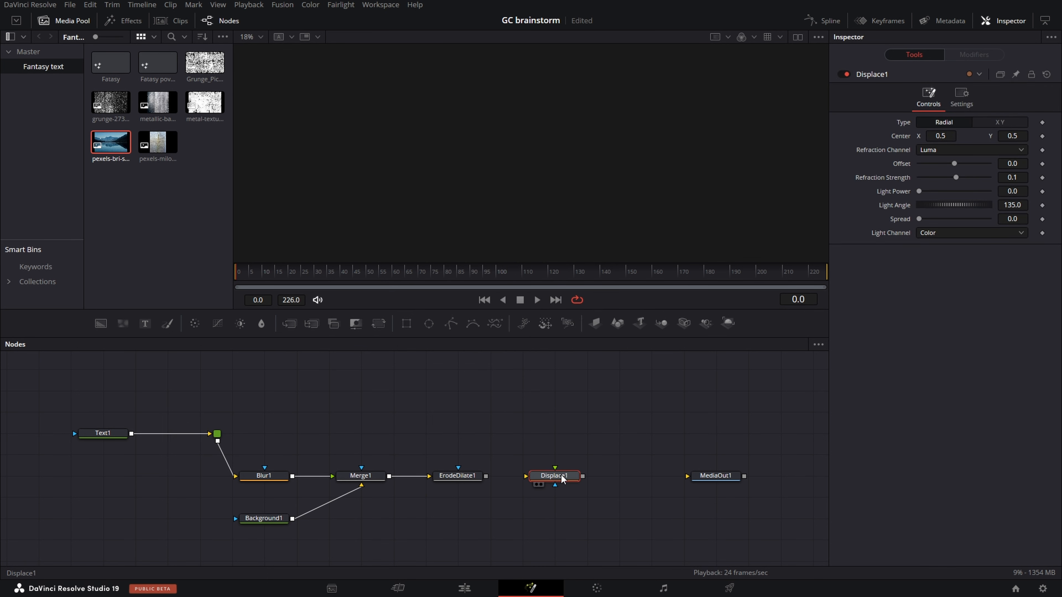
drag(486, 476, 556, 468)
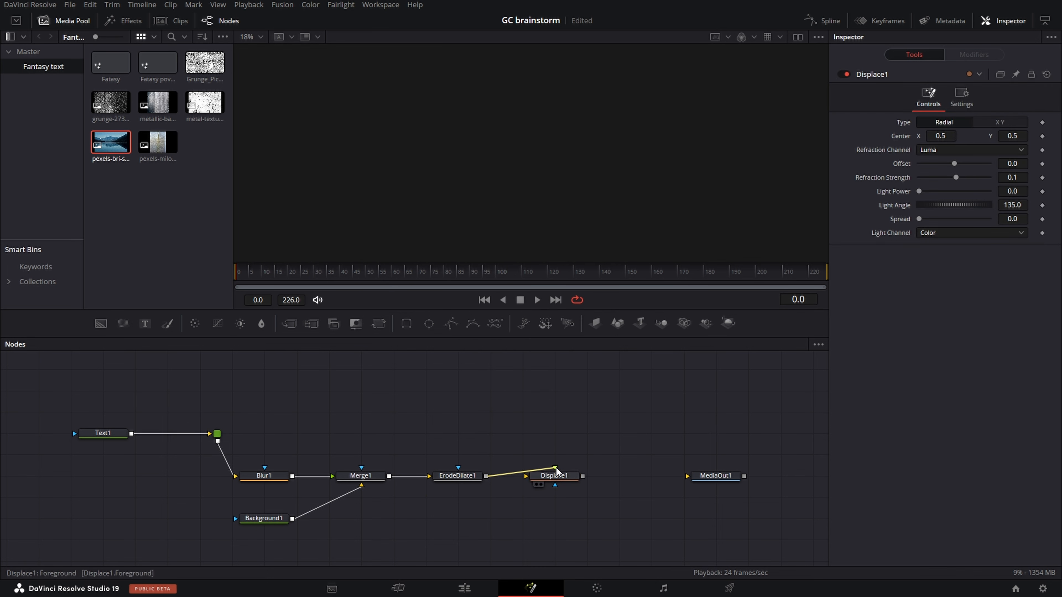
- Add the mountain lake image, merge it over a new Background node, and connect that merge to Displace1
drag(111, 142, 548, 541)
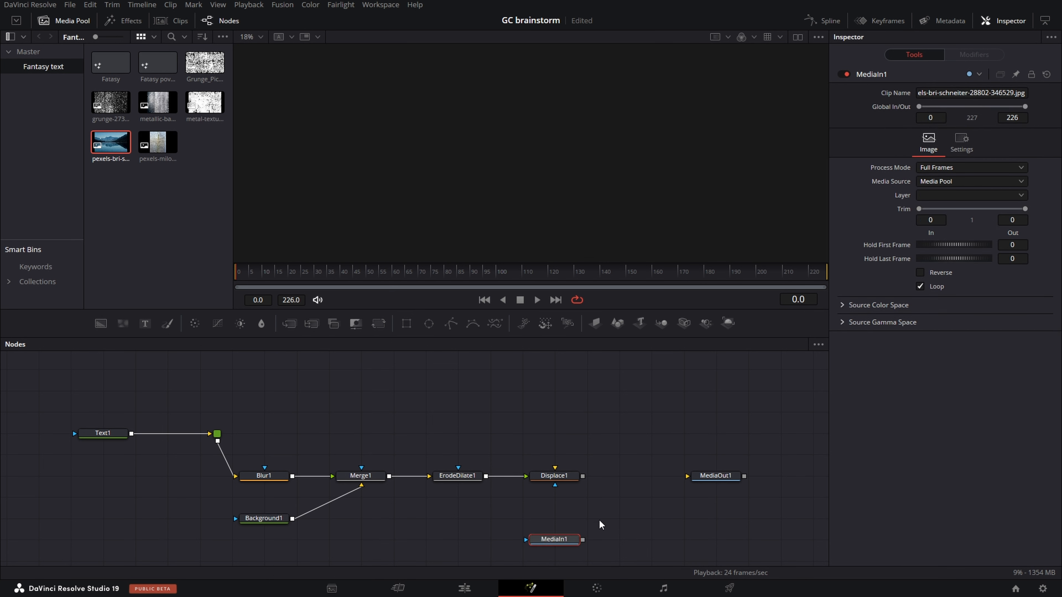
drag(122, 323, 521, 518)
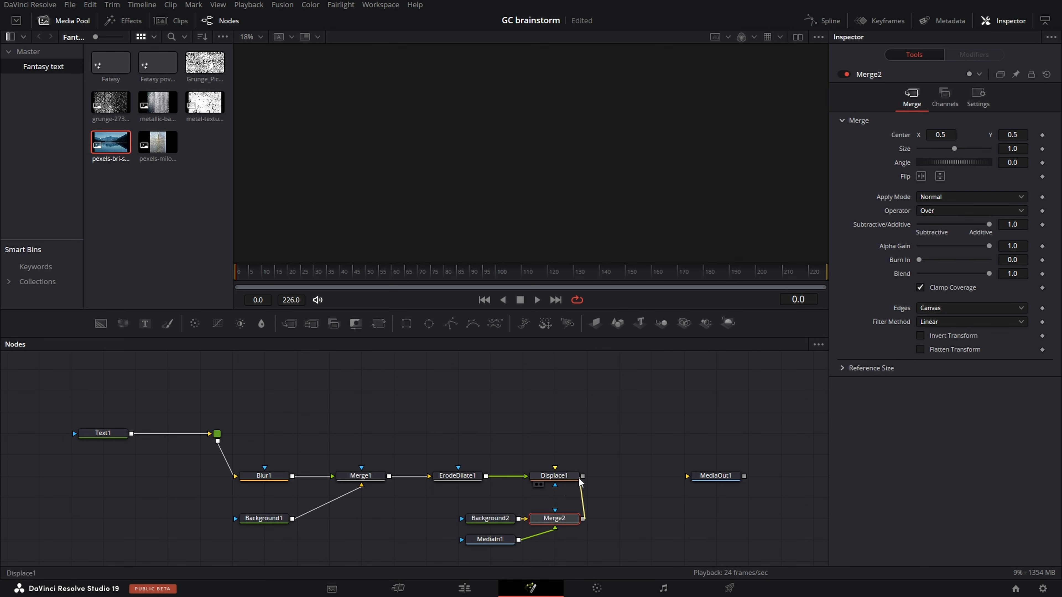
- View Displace1, switch its type to XY, set X and Y refraction to 0.1, and raise the light power slightly
click(541, 484)
click(564, 477)
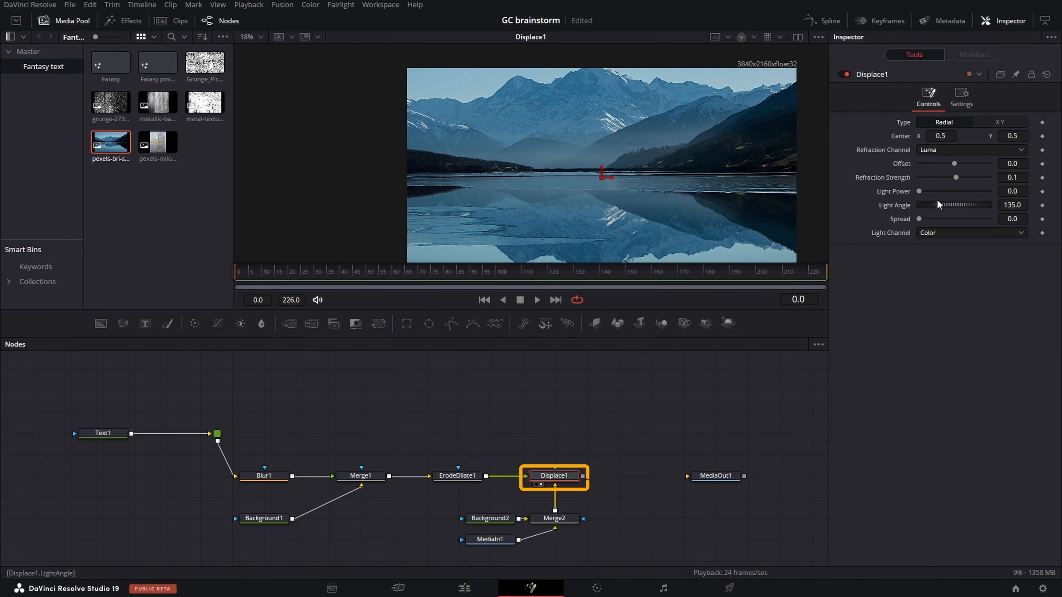
click(1009, 120)
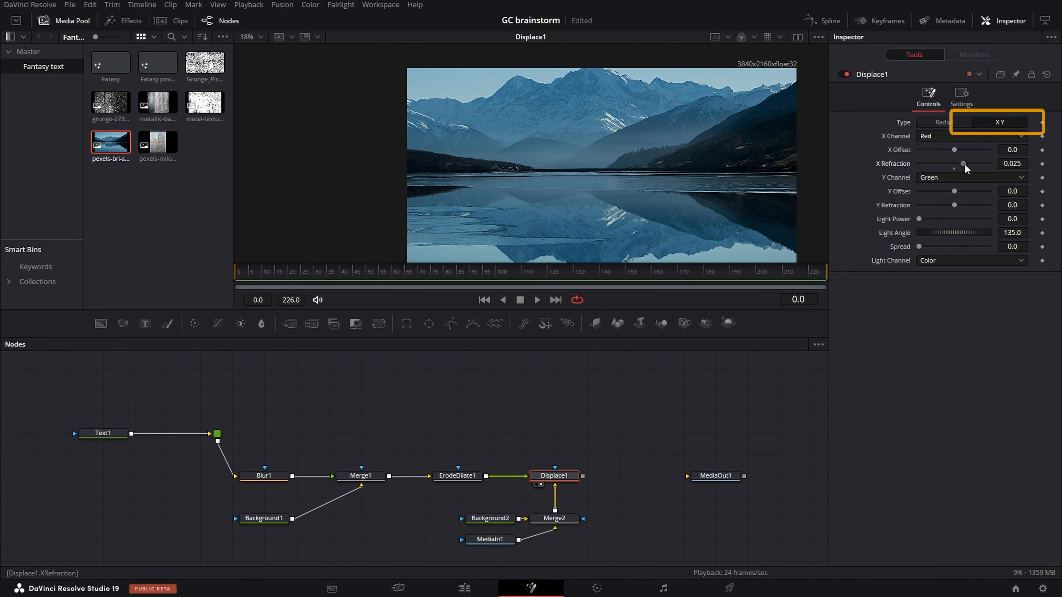
drag(955, 205, 1028, 204)
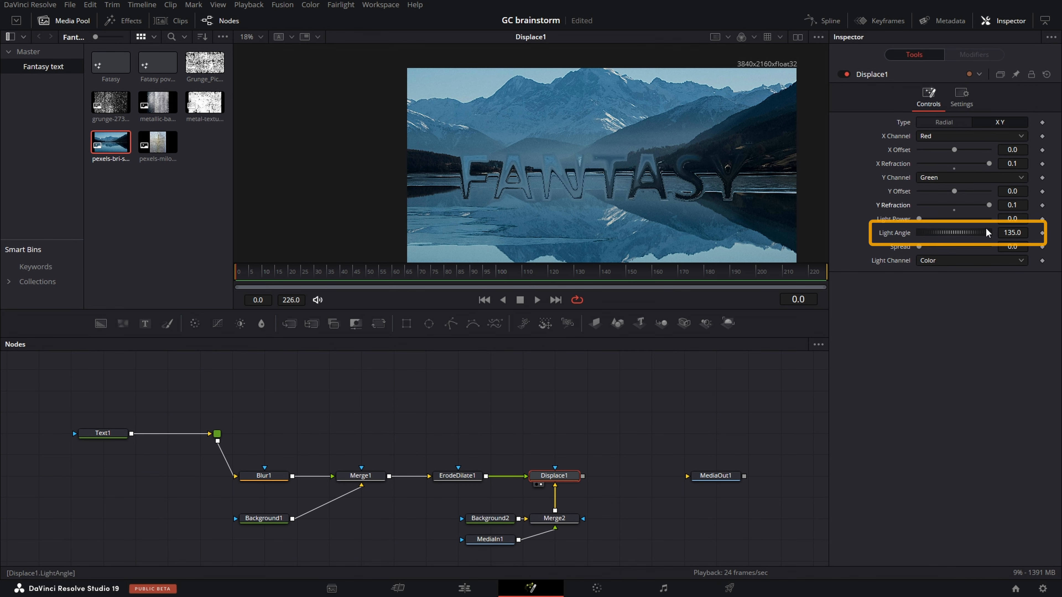
drag(919, 219, 926, 220)
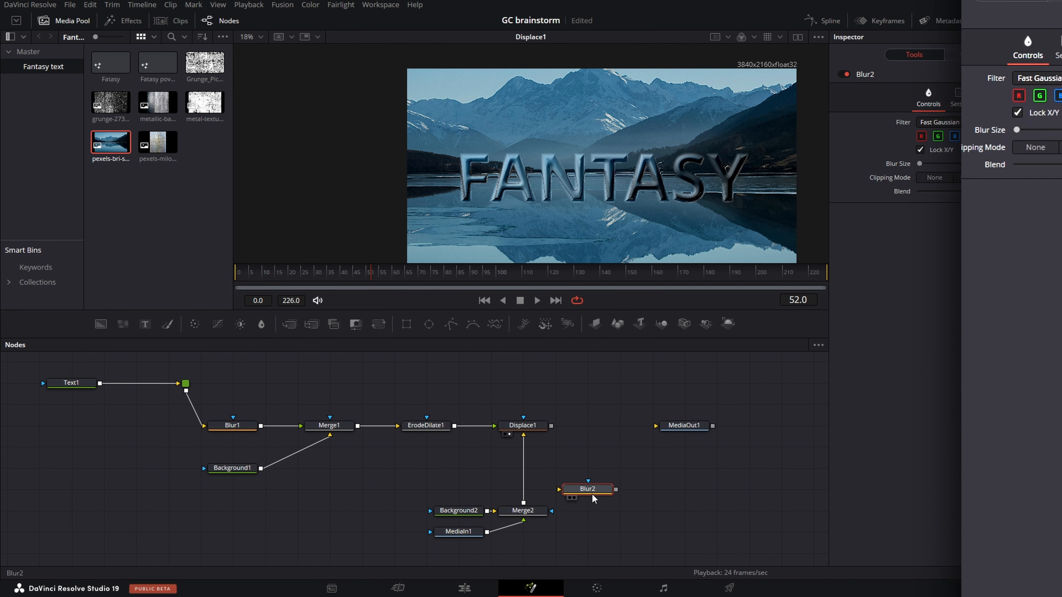
- Insert a Blur node between Merge2 and Displace1 with a blur size of about 35.4, placed just above Merge2
drag(919, 163, 944, 165)
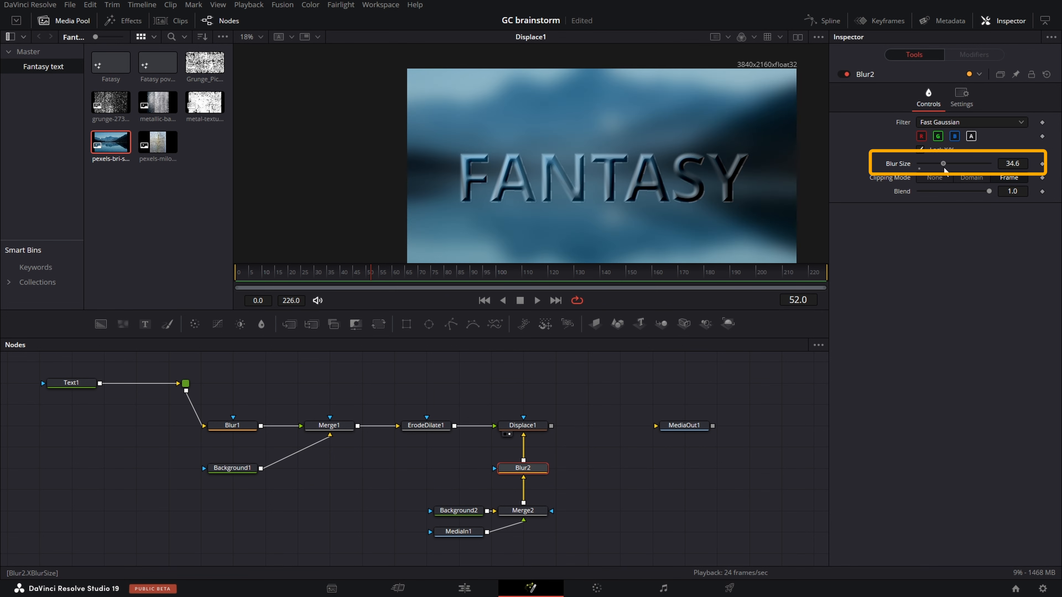
drag(519, 467, 519, 488)
click(594, 467)
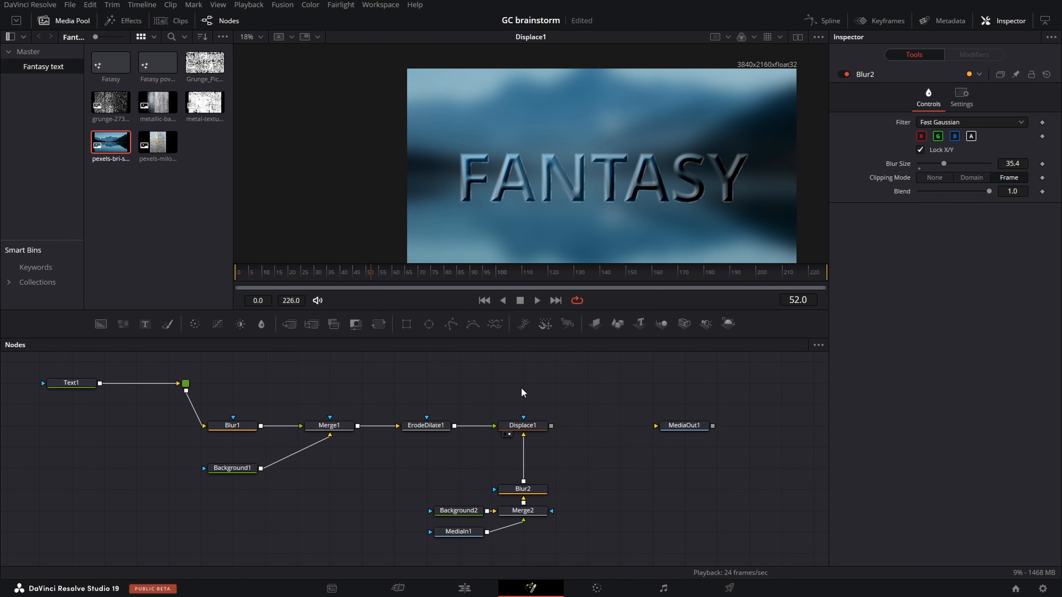
- Insert a Brightness/Contrast node after Blur2 with contrast -0.23, saturation 0.88, and gamma about 0.92
key(shift+space)
text(contrast)
click(564, 377)
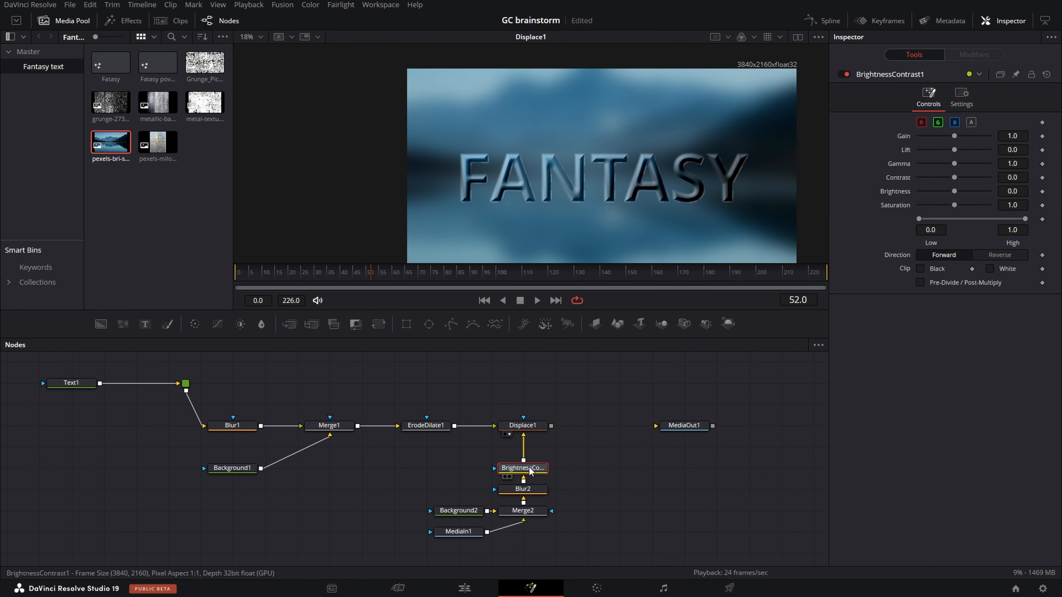
drag(954, 177, 945, 177)
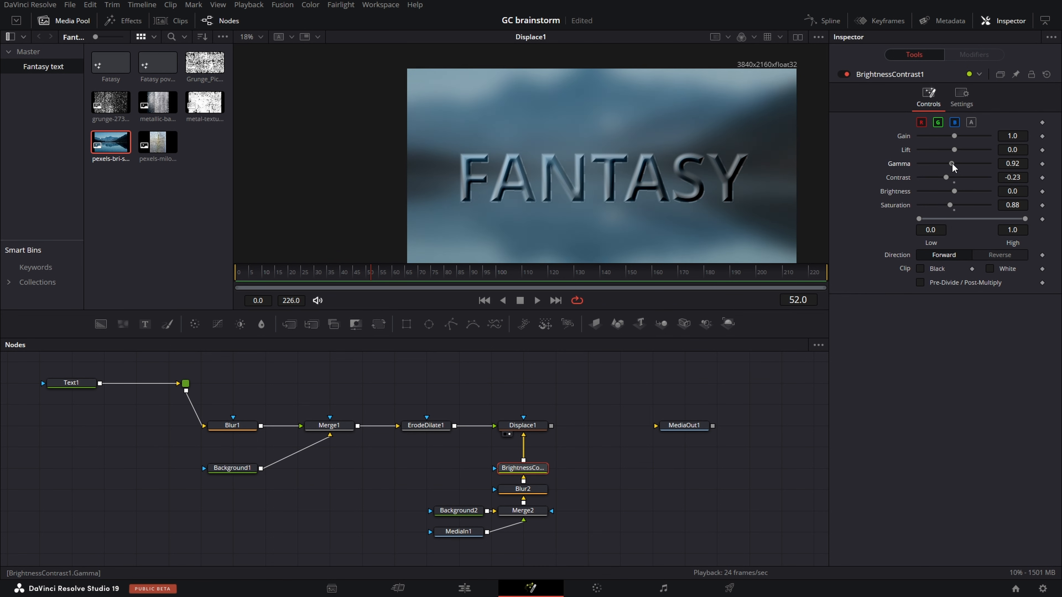
- Shift MediaOut1 farther along and group the image, background, merge, blur and brightness/contrast nodes that feed Displace1
drag(684, 425, 716, 425)
drag(594, 543, 401, 464)
key(ctrl+g)
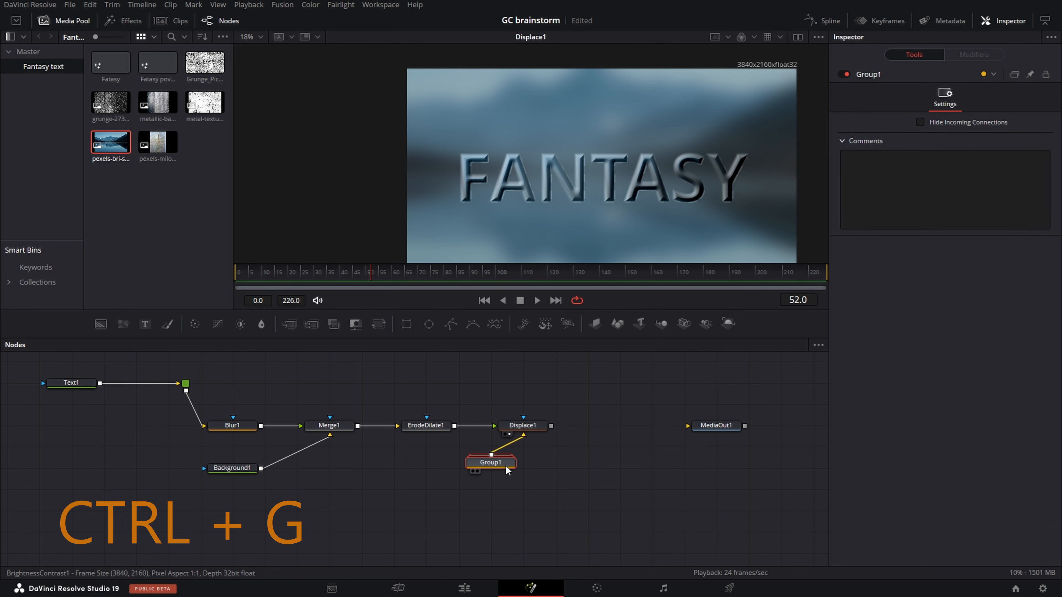
- Expand the new group, move it below Displace1, and rename it Displace
double_click(507, 467)
drag(508, 455, 545, 487)
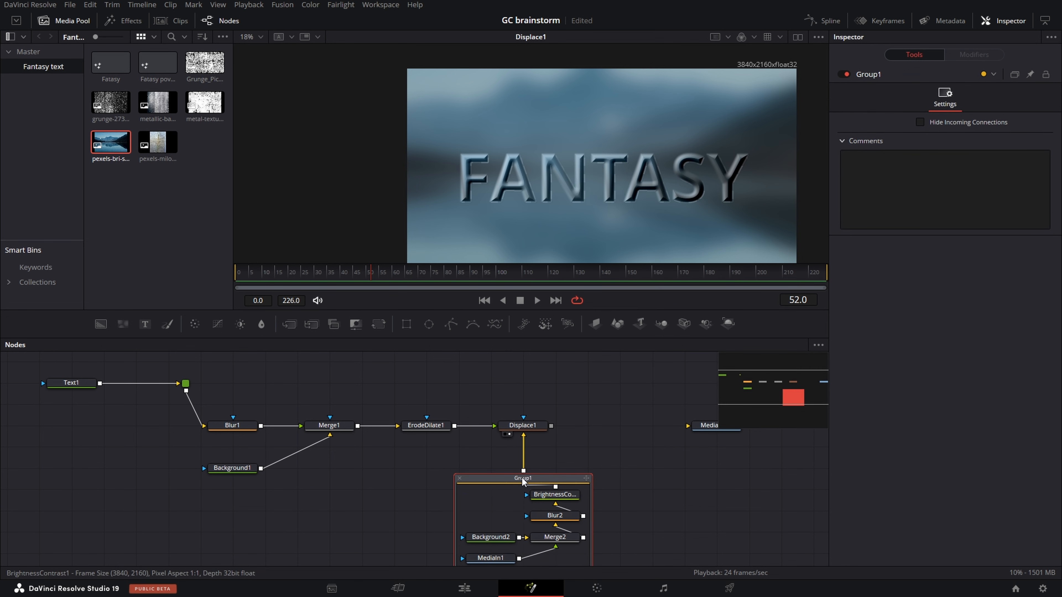
key(F2)
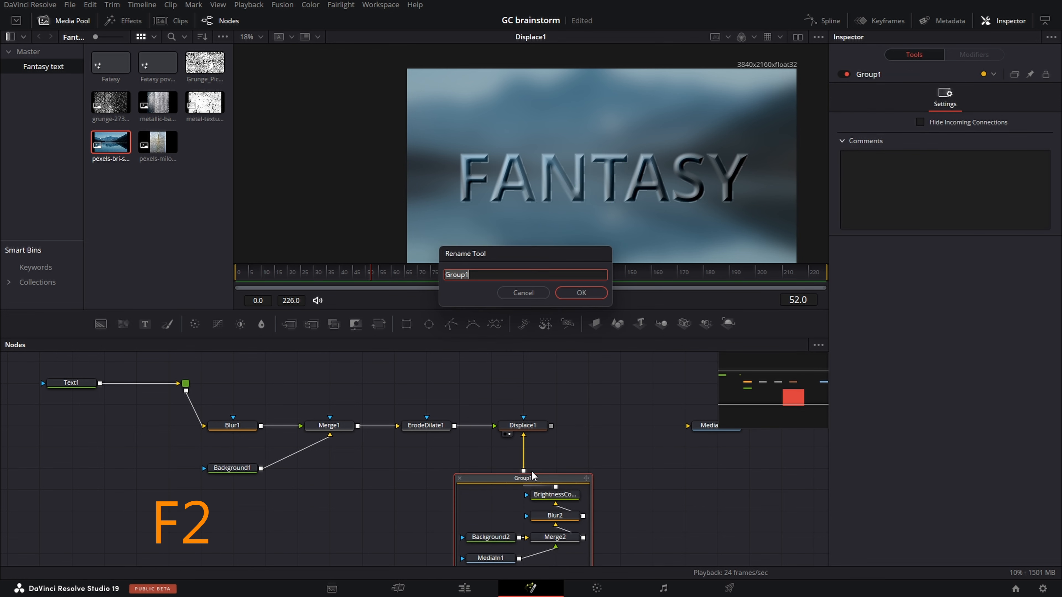
text(Displace)
key(Return)
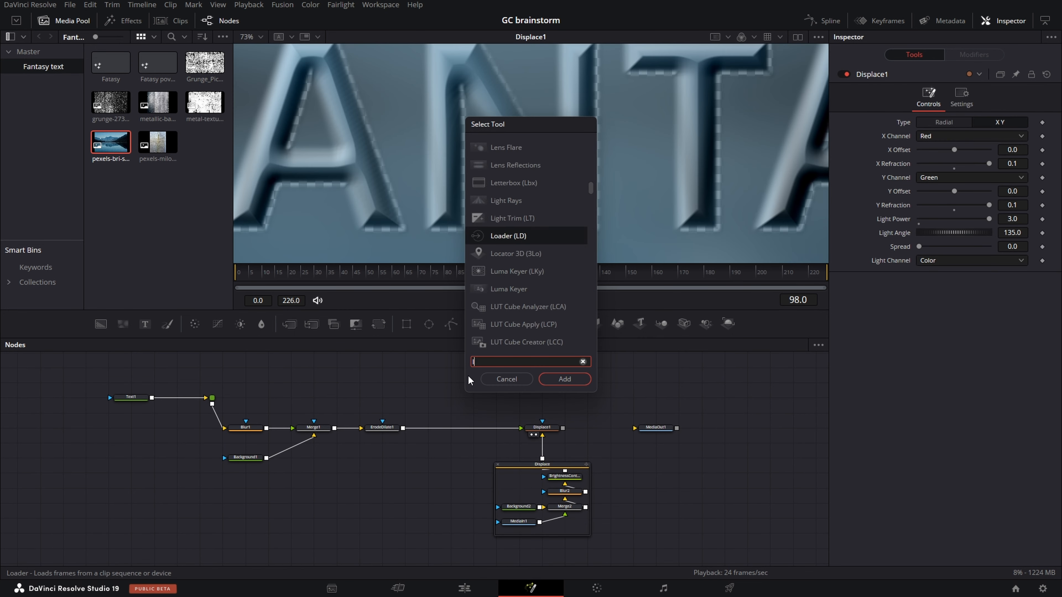
- Add a Luma Keyer fed by ErodeDilate1, and shift Displace1, its group and MediaOut1 farther along the graph
text(luma)
click(563, 384)
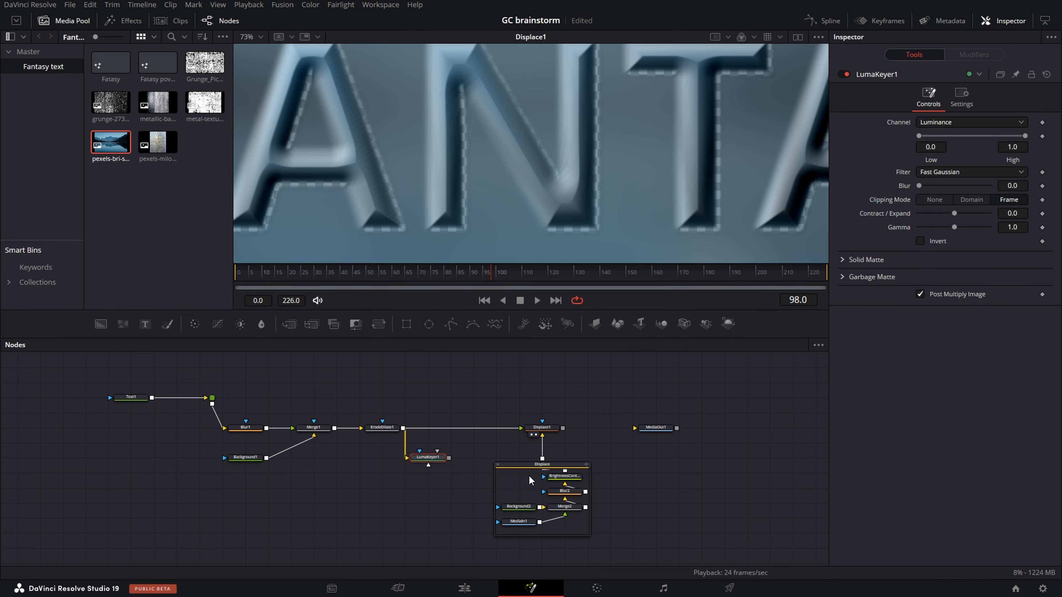
click(543, 465)
ctrl+click(542, 428)
drag(542, 427, 588, 428)
drag(656, 428, 701, 428)
- Add a Fast Noise node beside LumaKeyer1
click(520, 376)
key(shift+space)
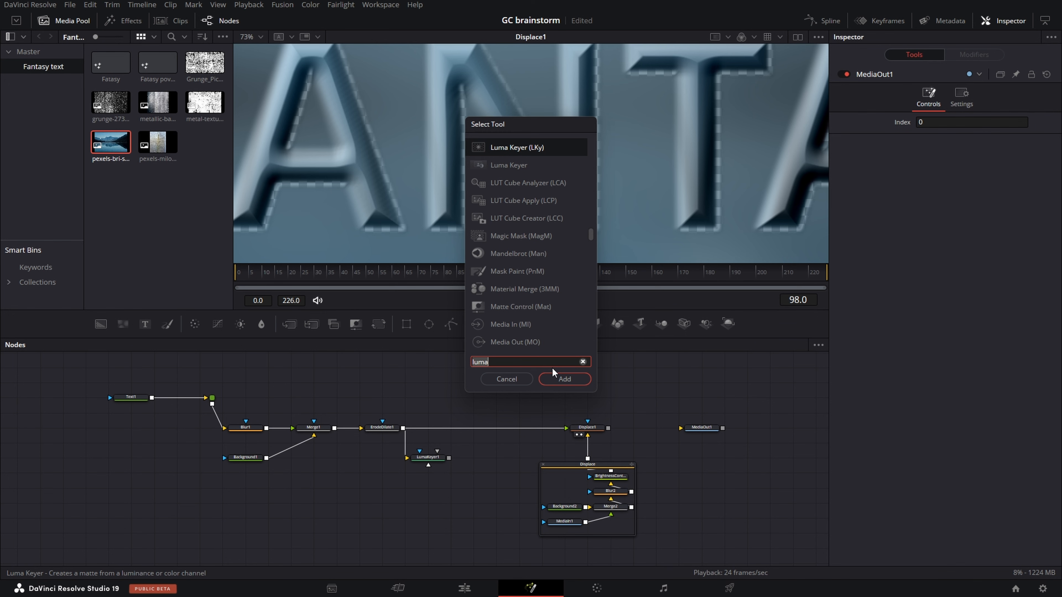
text(fast)
key(Return)
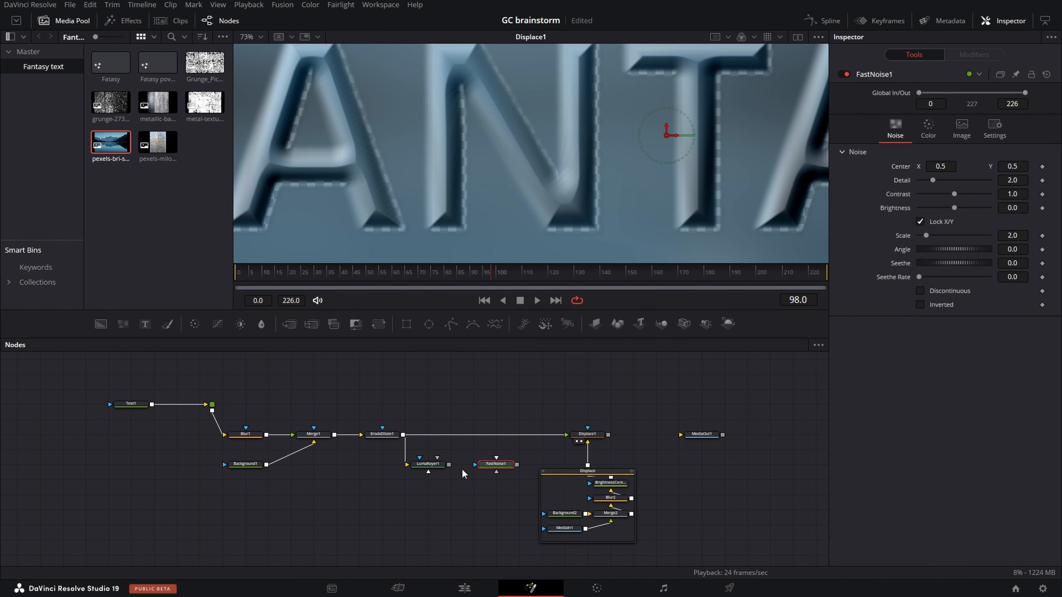
- Mask FastNoise1 with the LumaKeyer1 output and merge the noise over ErodeDilate1 ahead of Displace1
drag(449, 465, 403, 435)
drag(545, 465, 501, 435)
click(496, 464)
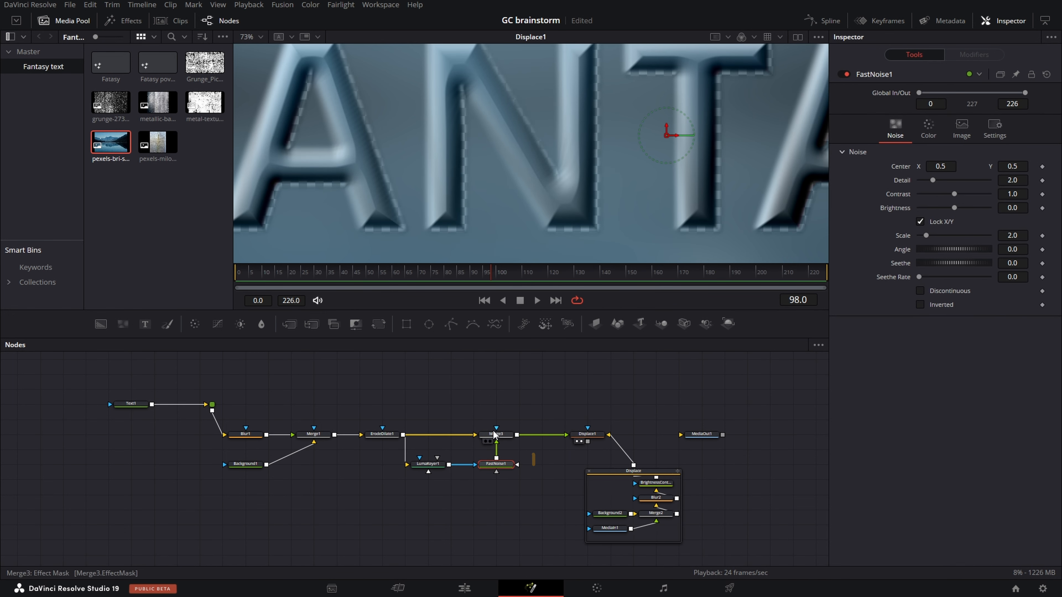
- Set FastNoise1's Detail to 10, Contrast to 5 and Scale to 55
click(991, 194)
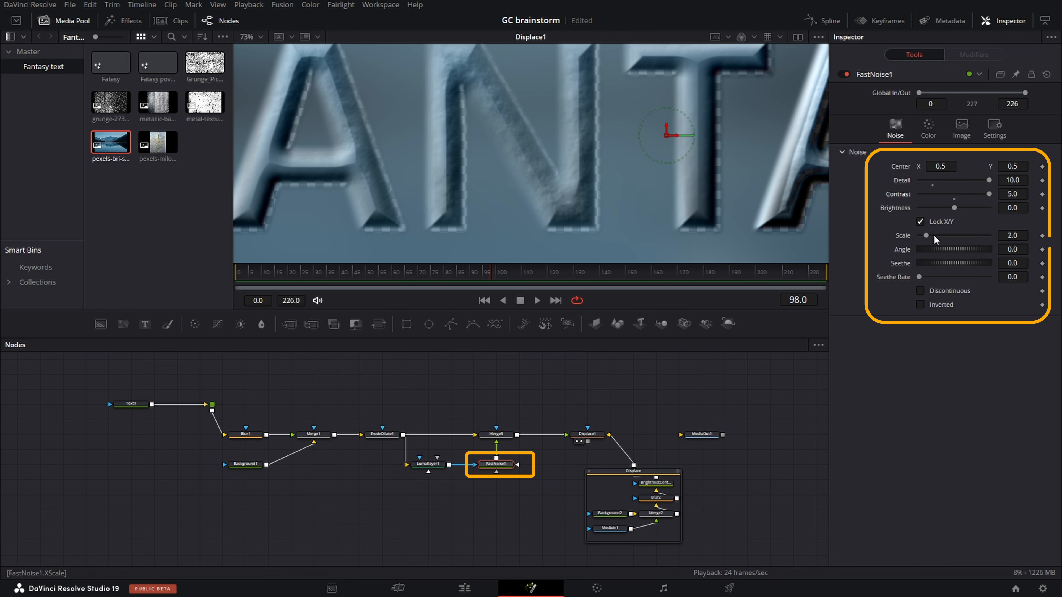
drag(932, 236, 990, 235)
click(1020, 236)
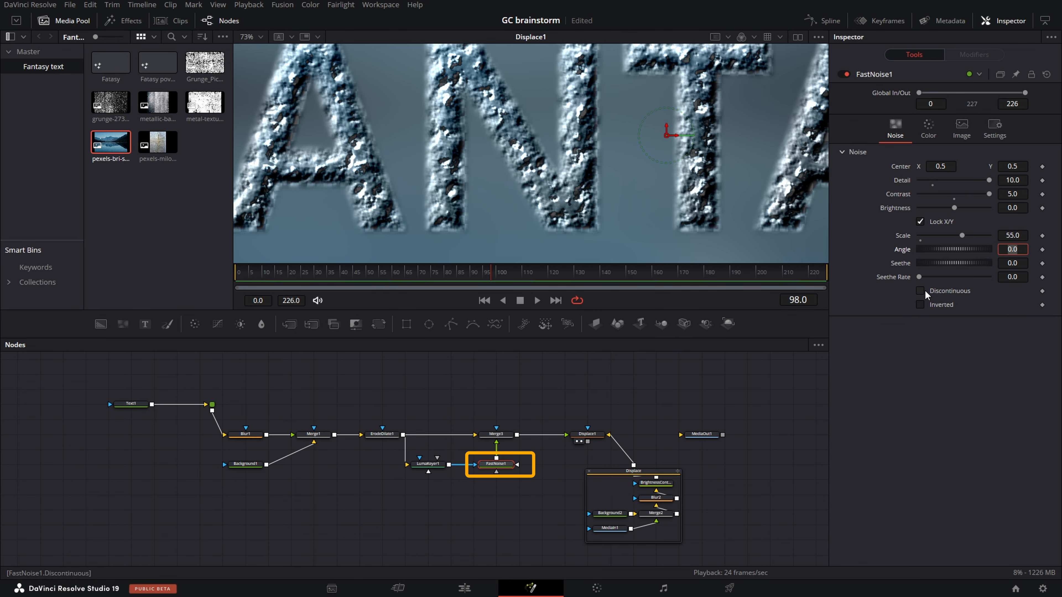
- Change Color 2 of the two-color FastNoise1 to black
click(928, 125)
click(946, 275)
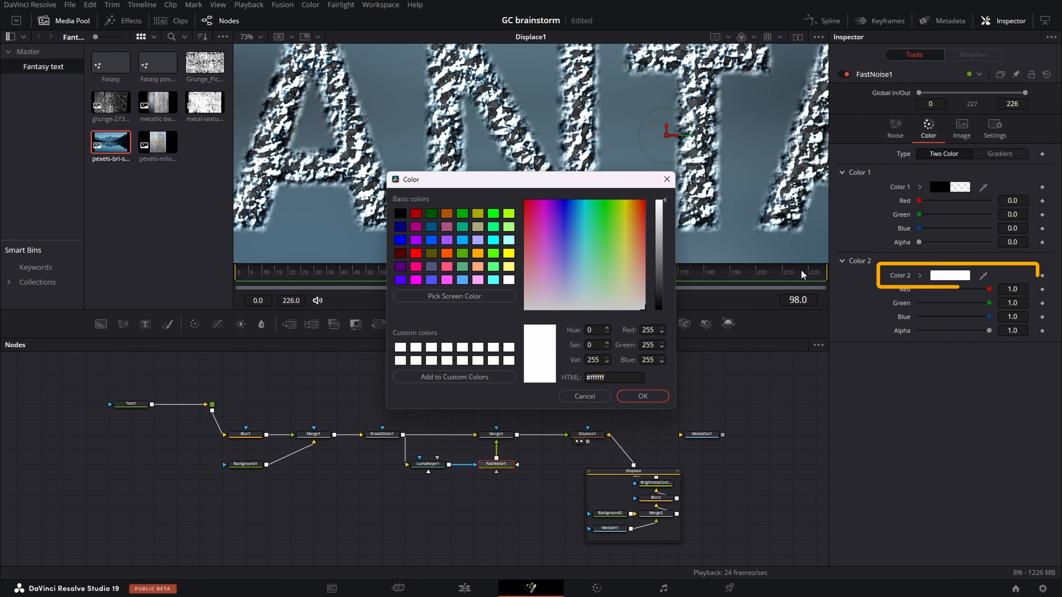
click(659, 308)
click(643, 396)
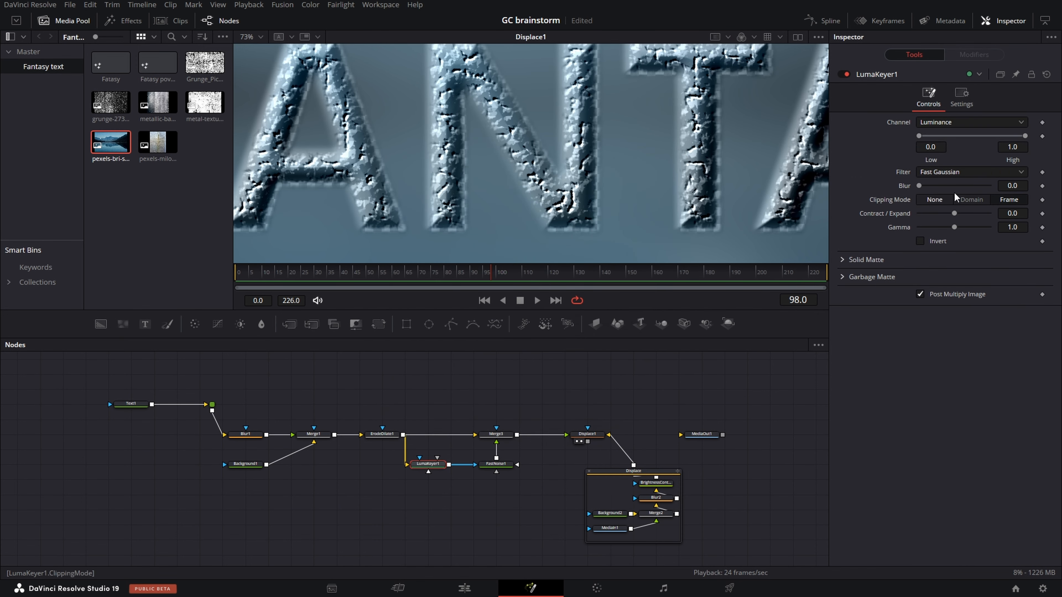
- Restrict the LumaKeyer1 matte by raising Low to about 0.822 and Blur to about 4.09
drag(949, 138, 987, 143)
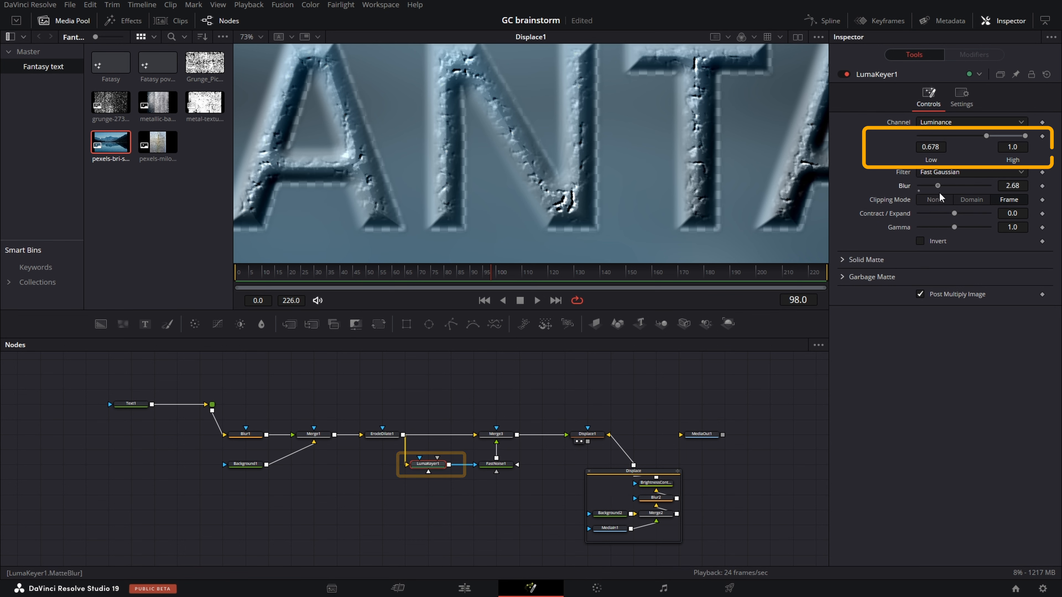
drag(940, 186, 954, 187)
drag(986, 136, 1000, 142)
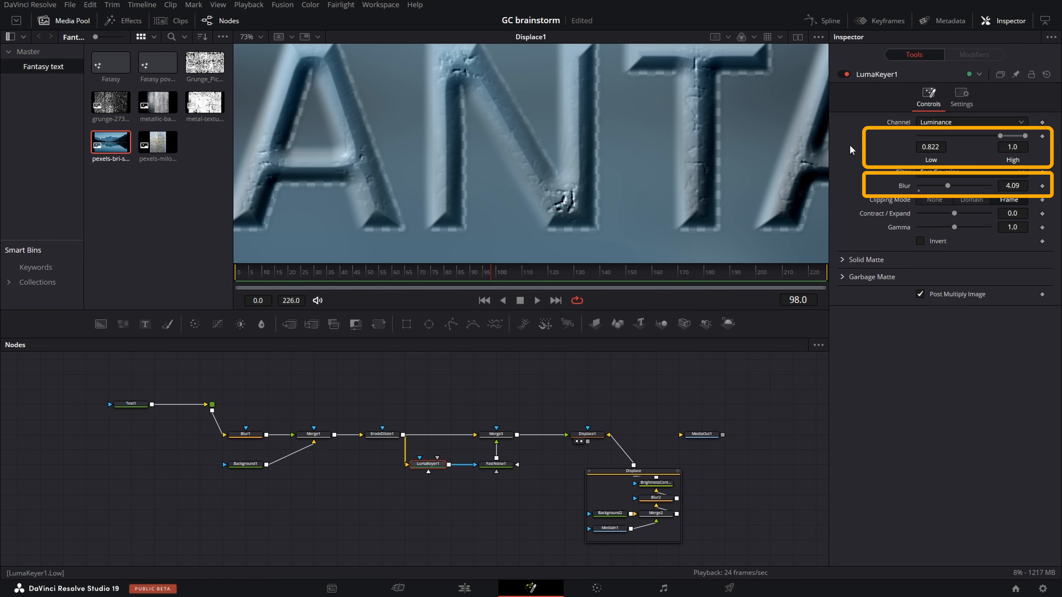
- Turn off alpha channel processing for Merge3
drag(594, 184, 710, 197)
mouse_move(607, 172)
mouse_down()
mouse_move(639, 185)
mouse_move(645, 176)
mouse_up()
click(496, 433)
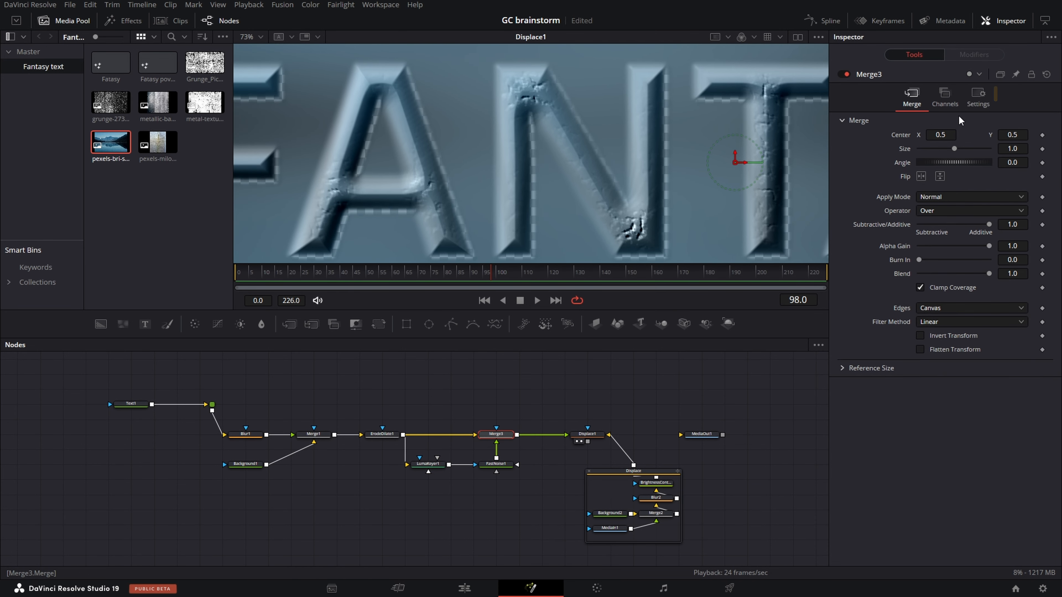
click(978, 96)
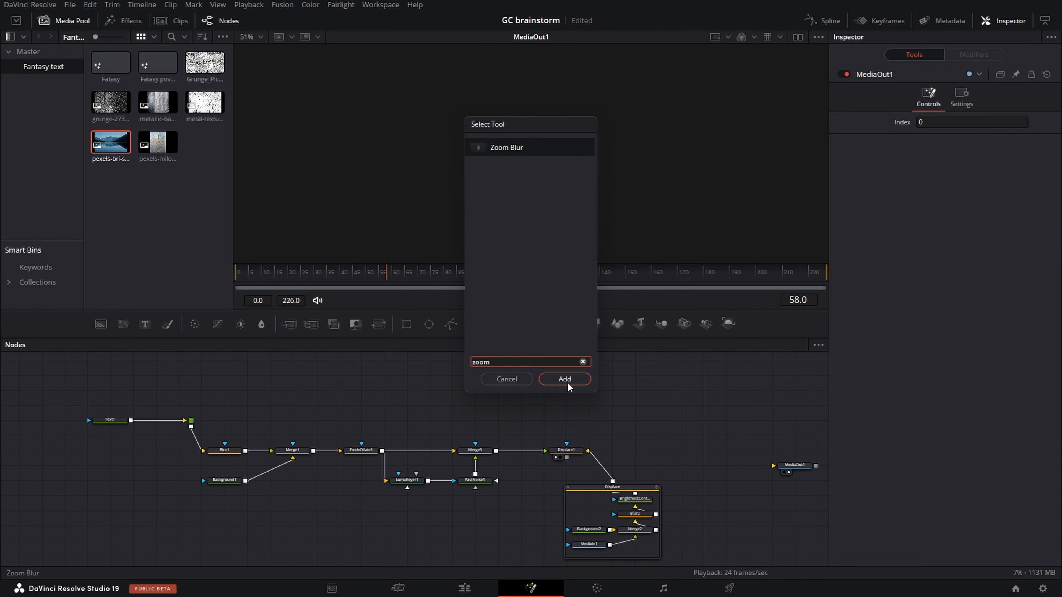
click(567, 382)
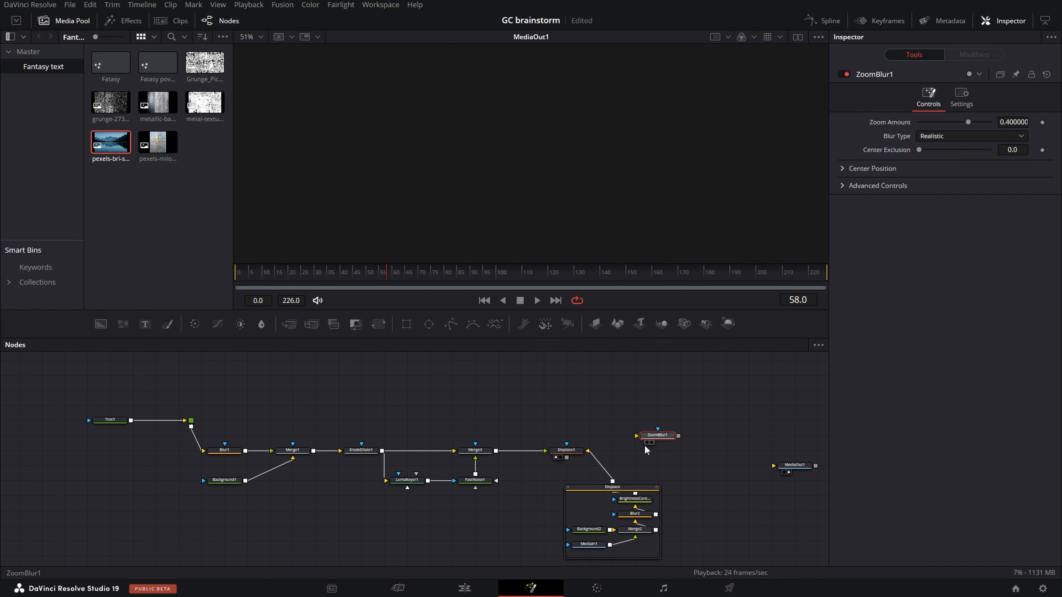
- Place ZoomBlur1 above Blur1, feed it from the Text1 router, set its Zoom Amount to -0.5 and view it
drag(647, 438, 260, 392)
drag(191, 426, 250, 388)
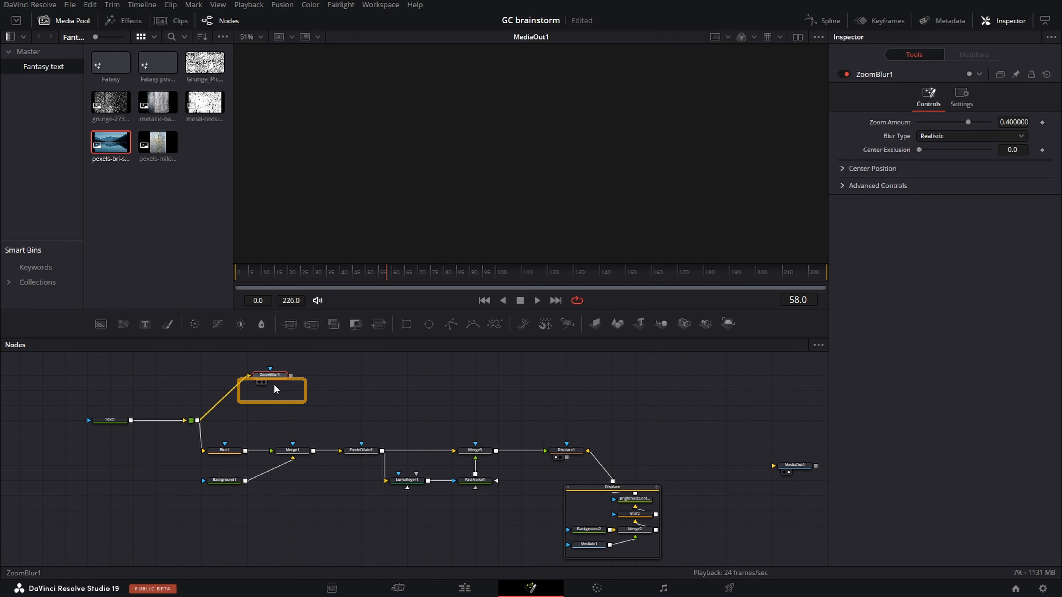
drag(967, 122, 934, 132)
key(1)
- Add a Blur node after ZoomBlur1 and space it farther along the branch
key(shift+space)
text(blu)
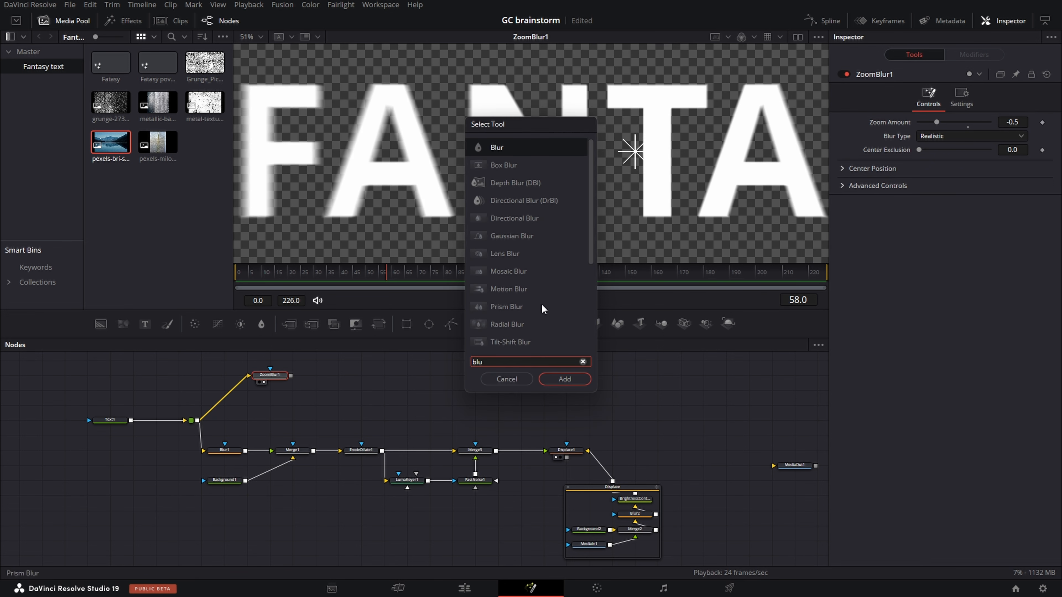
click(564, 381)
drag(334, 378, 379, 377)
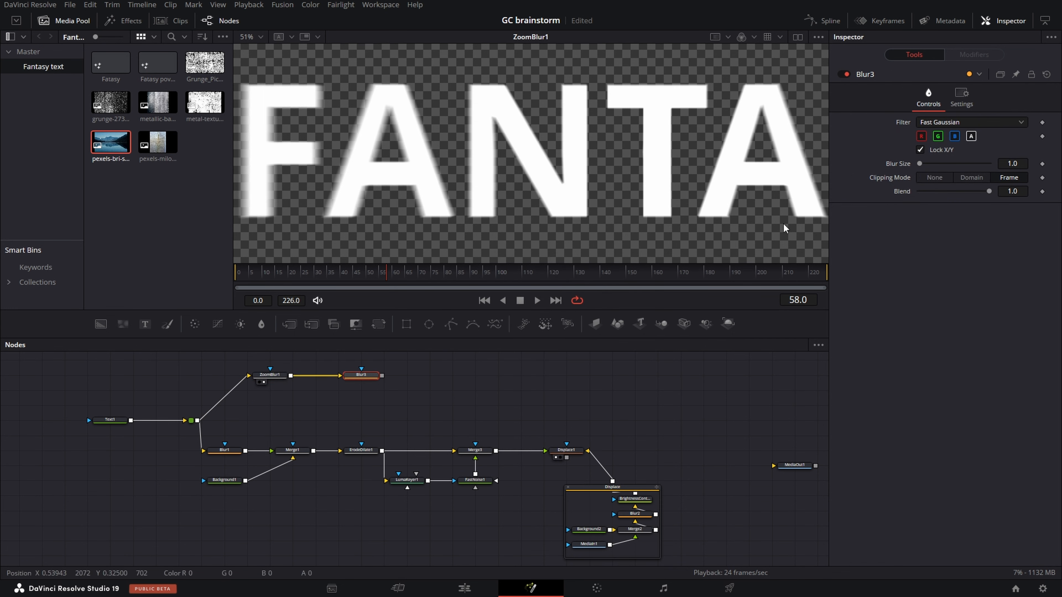
- Paste an instance of Displace1 and move it off the main chain to sit beside Blur3
click(568, 450)
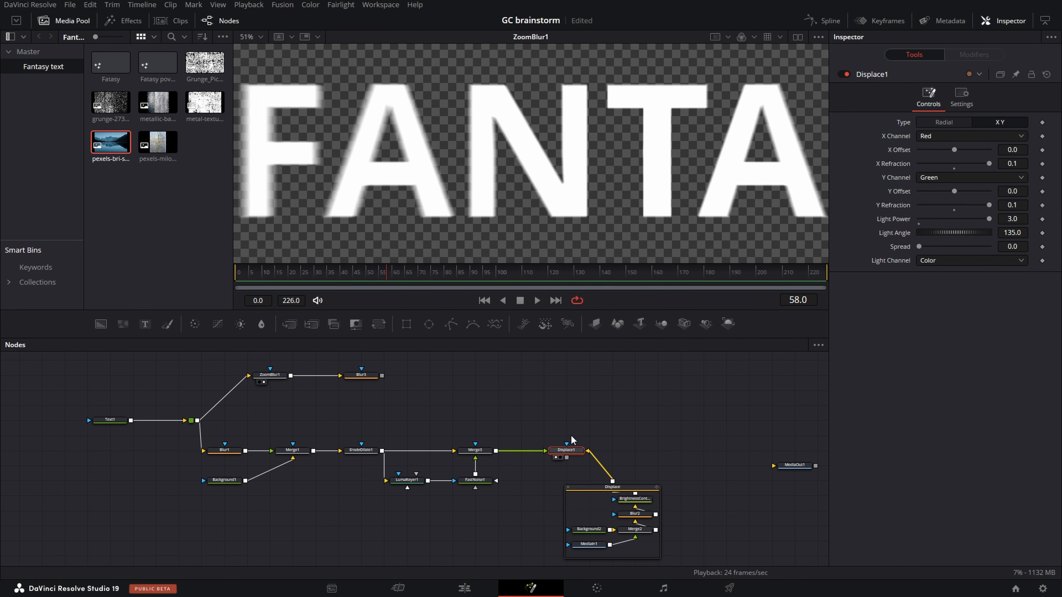
key(ctrl+c)
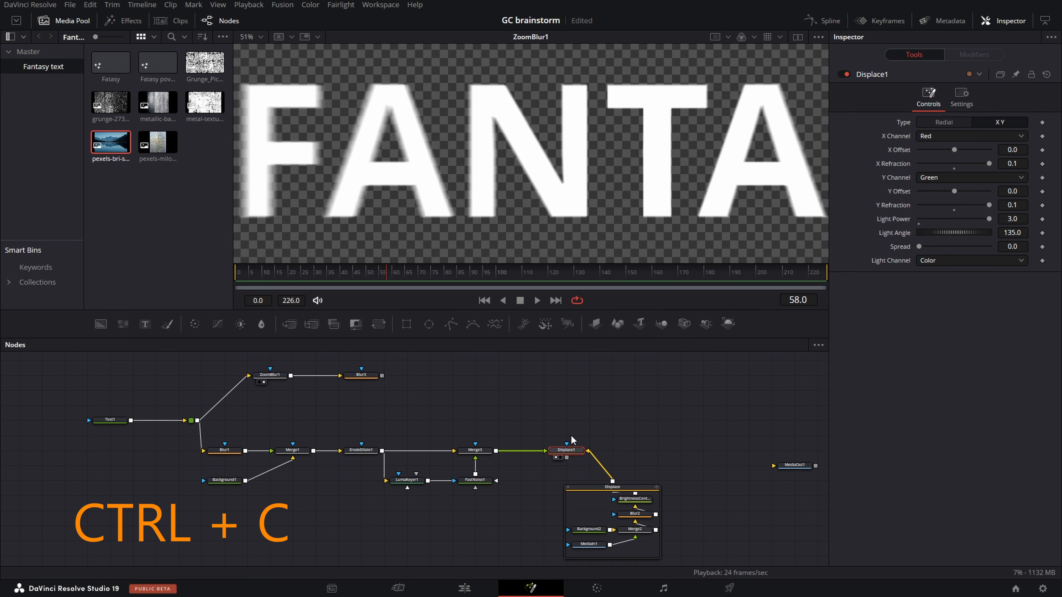
key(ctrl+shift+v)
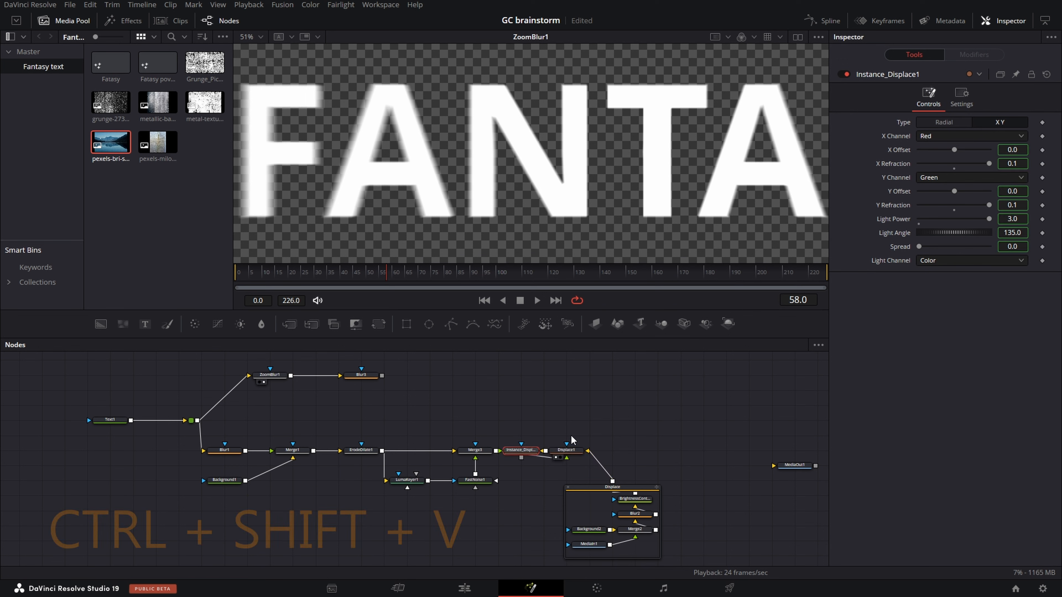
drag(522, 457, 470, 382)
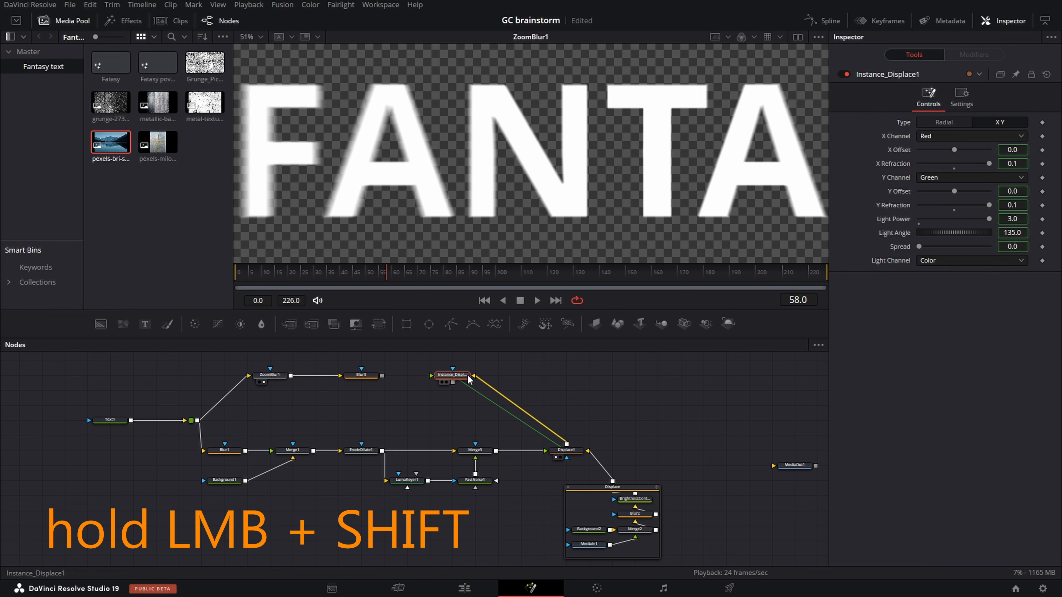
- Feed Blur3 into the Displace1 instance, and composite the instance over Displace1 with a new Merge node
drag(381, 376, 606, 452)
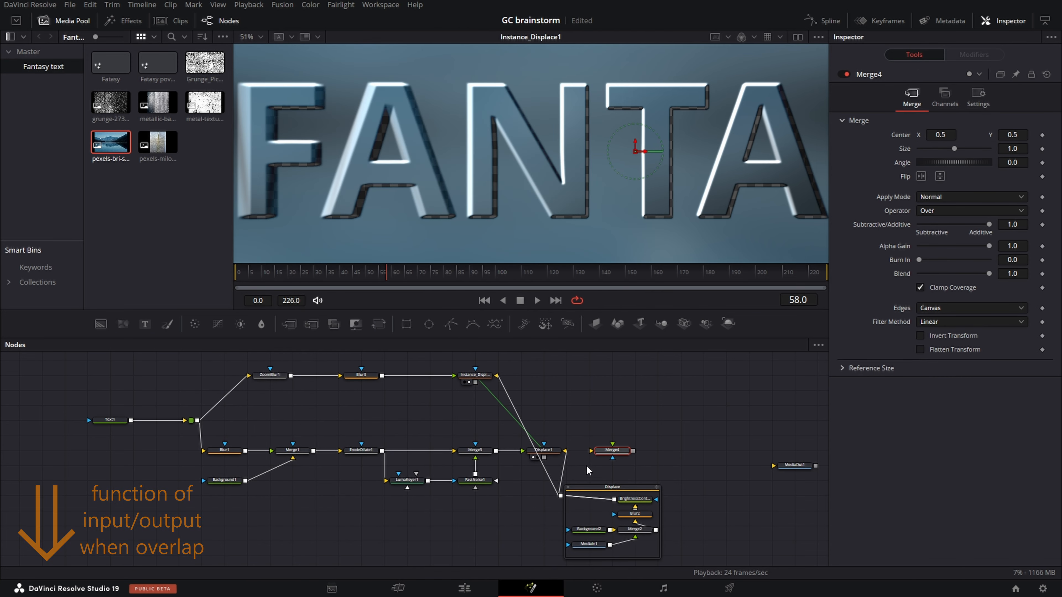
click(474, 384)
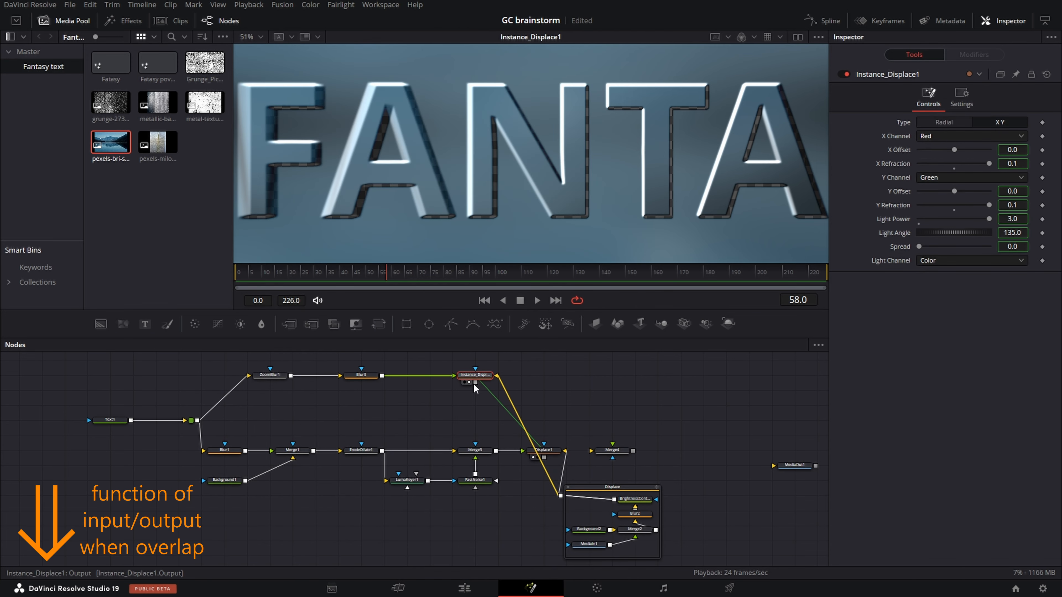
drag(475, 381, 613, 454)
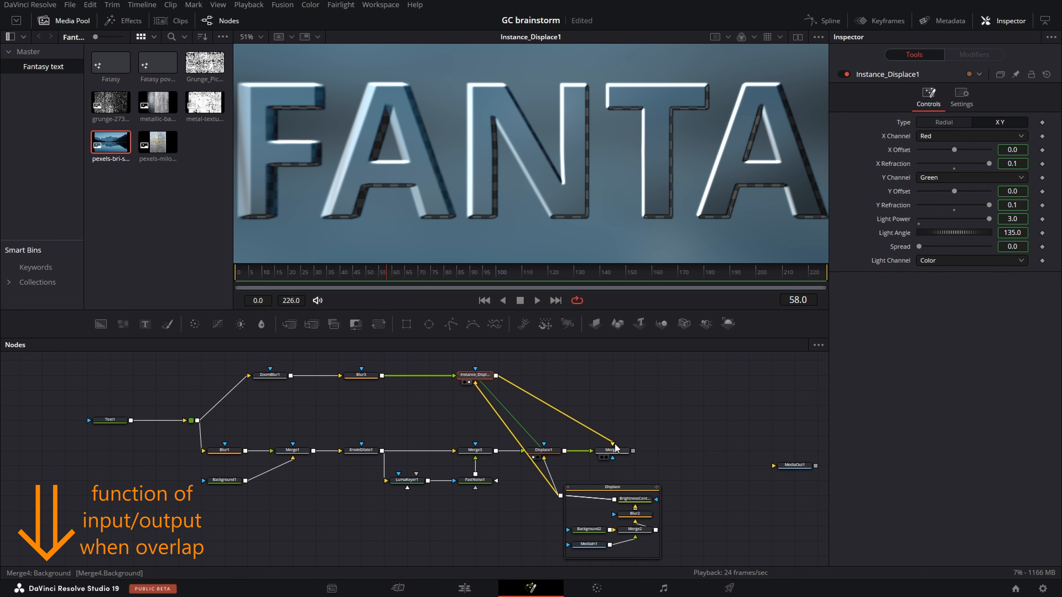
click(615, 453)
- Insert a Merge between Displace1 and Merge4, connect the Text1 router as its foreground, and set its Operator to Mask
drag(289, 324, 606, 455)
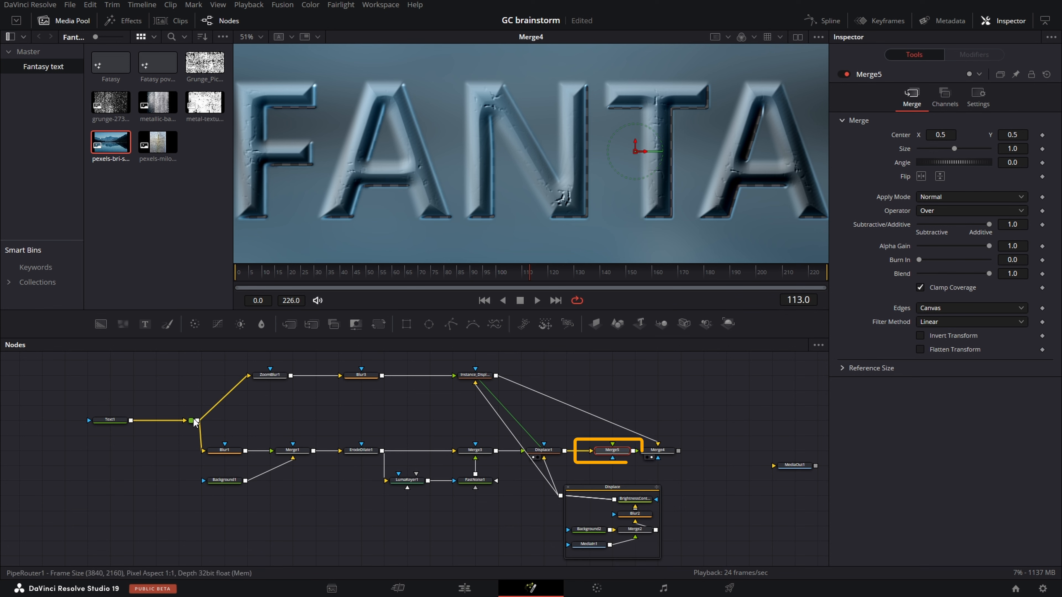
drag(198, 420, 614, 453)
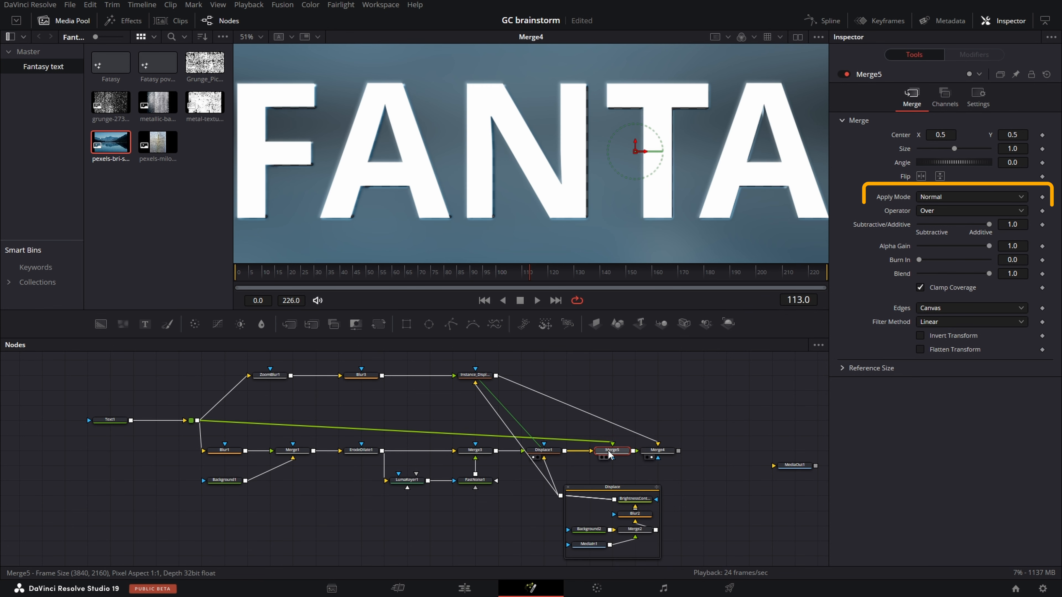
click(963, 213)
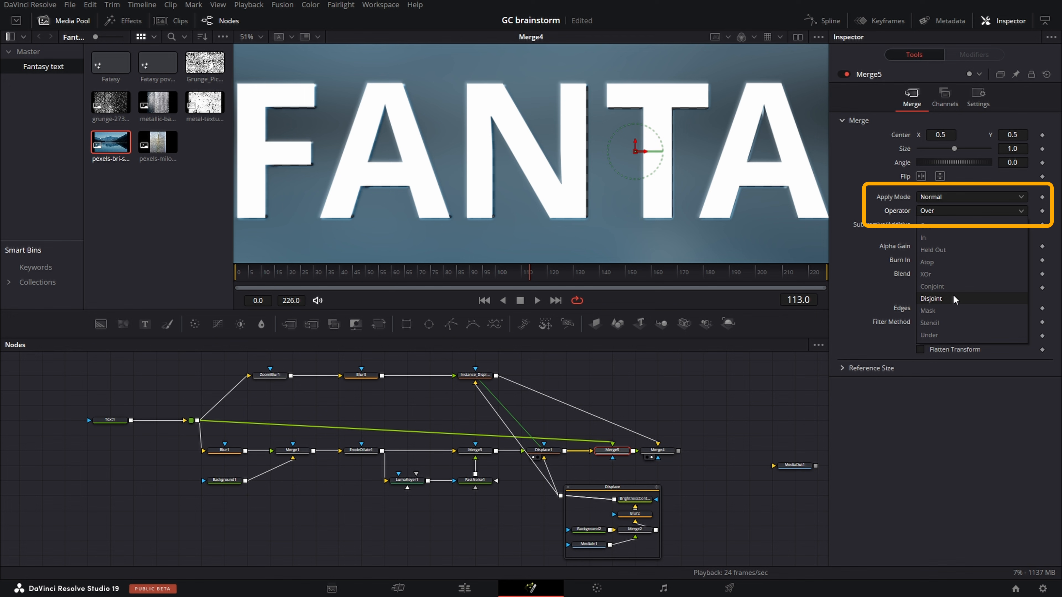
click(943, 315)
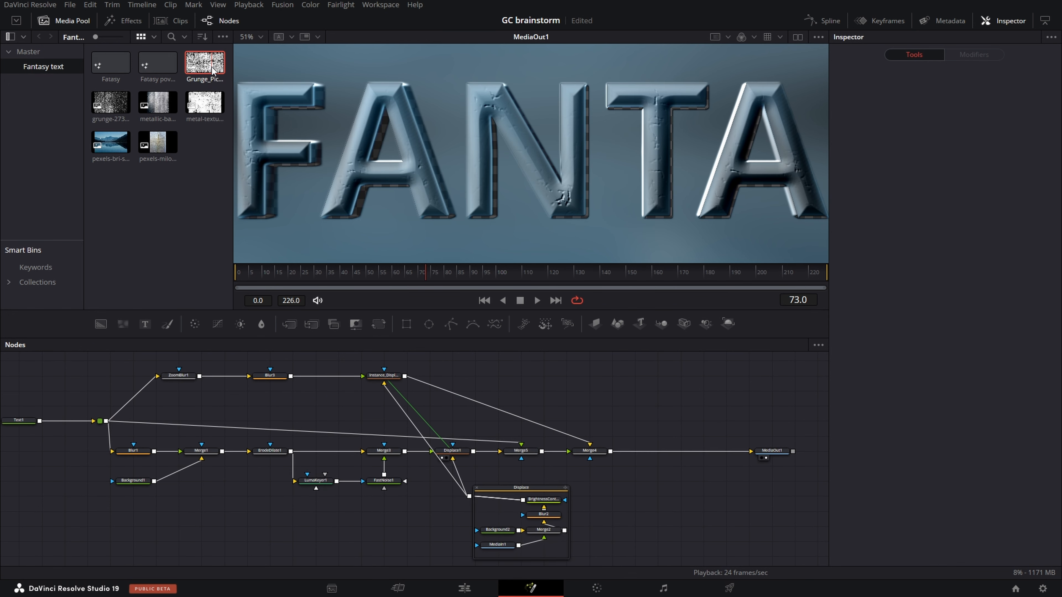
- Bring Grunge_Pic.jpg into the node graph and merge it over a new Background node
drag(205, 63, 610, 373)
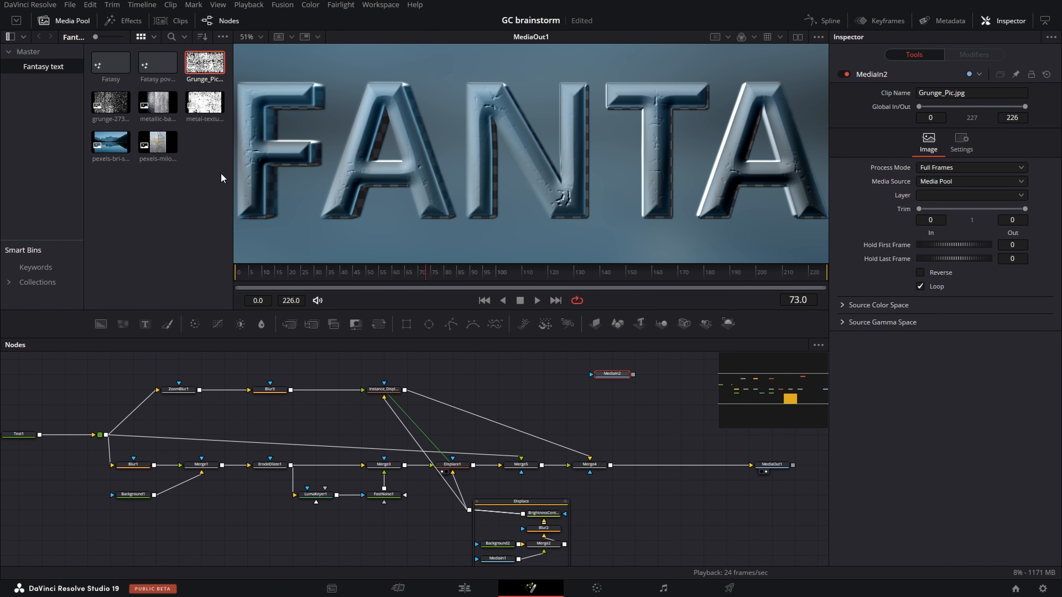
drag(117, 328, 467, 394)
drag(609, 406, 634, 404)
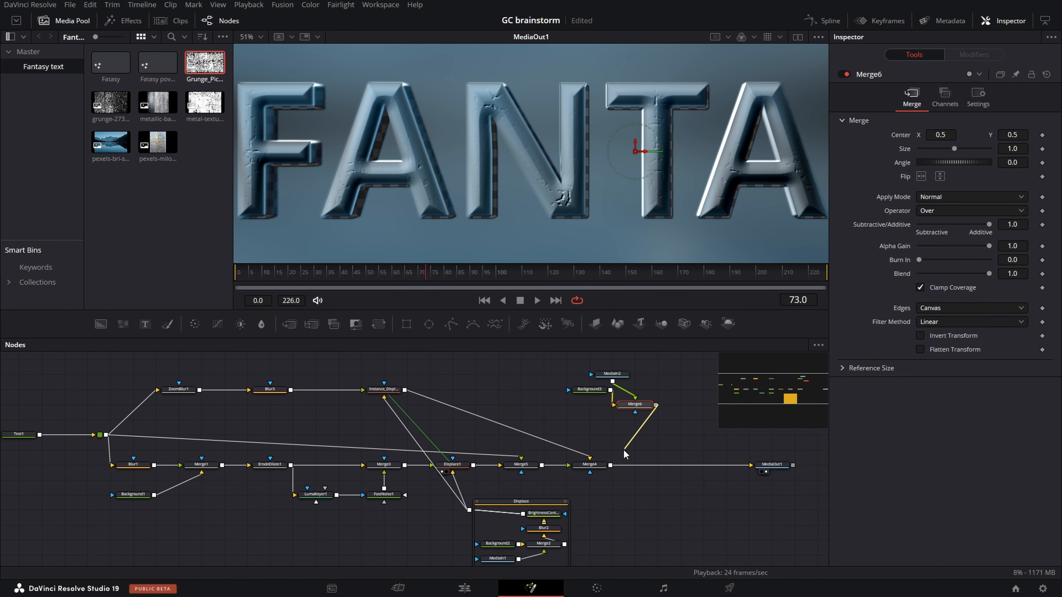
- Merge the grunge composite into the main chain after Merge4 and set that merge's Apply Mode to Multiply
drag(623, 450, 644, 470)
click(962, 210)
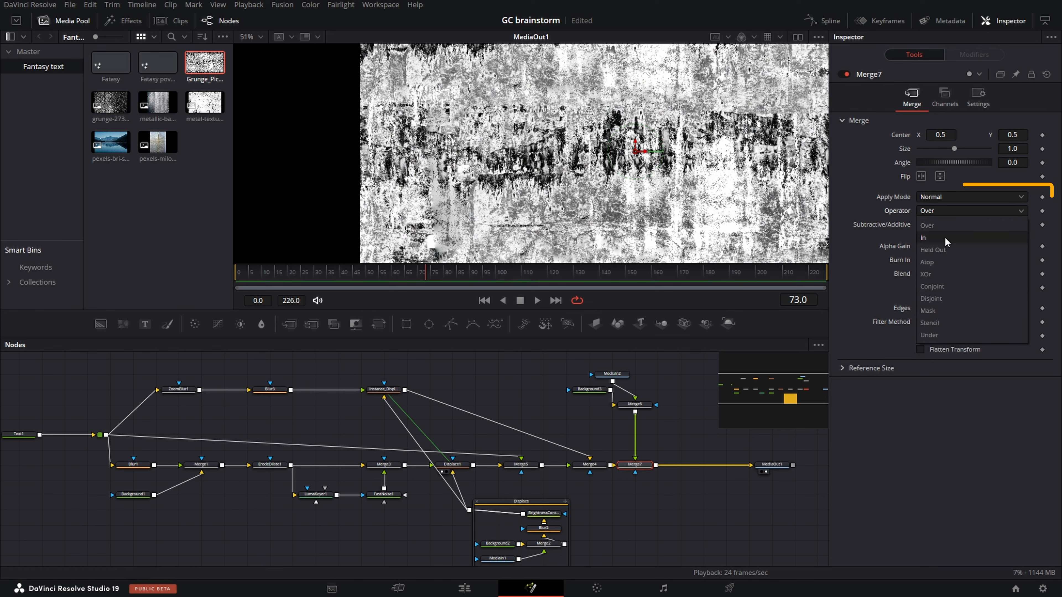
click(970, 196)
click(944, 288)
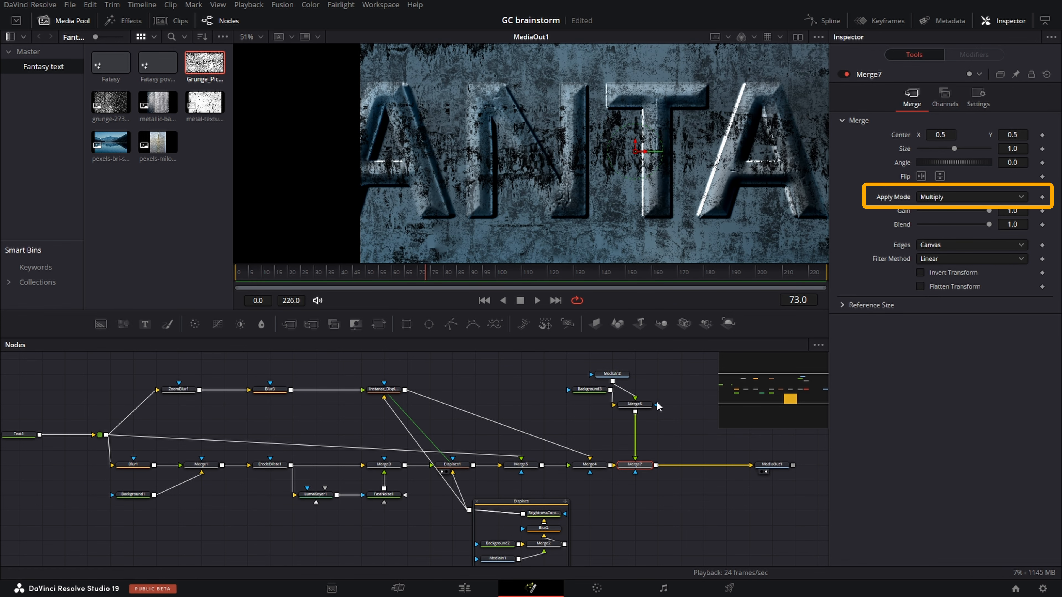
- Insert a Brightness Contrast node after Merge6, with Lift at about 0.32 and Gamma at about 1.51
key(shift+space)
text(bright)
key(Return)
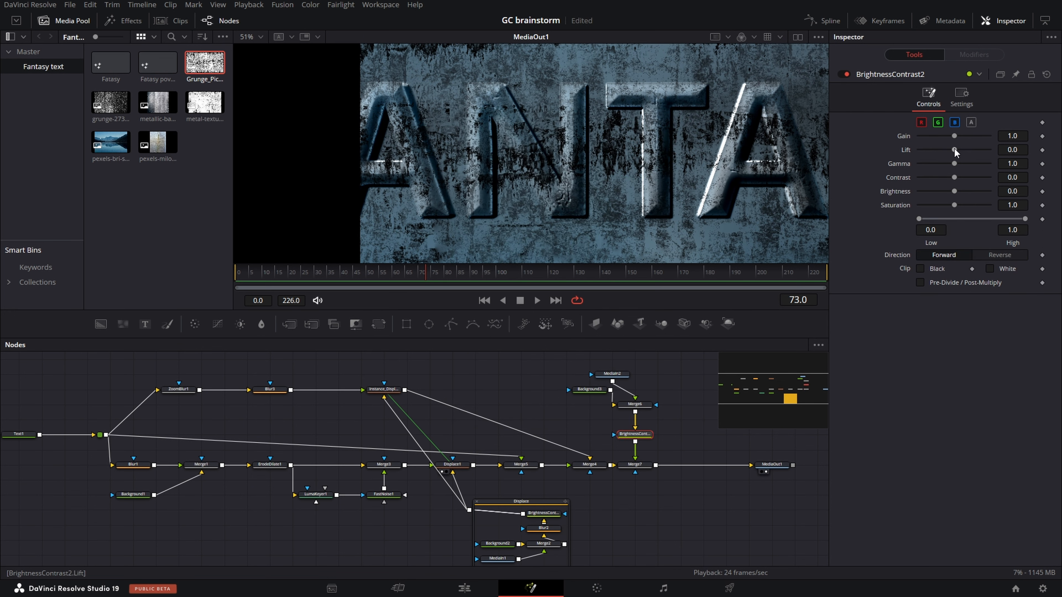
mouse_move(954, 149)
mouse_down()
mouse_move(966, 150)
mouse_move(958, 163)
mouse_up()
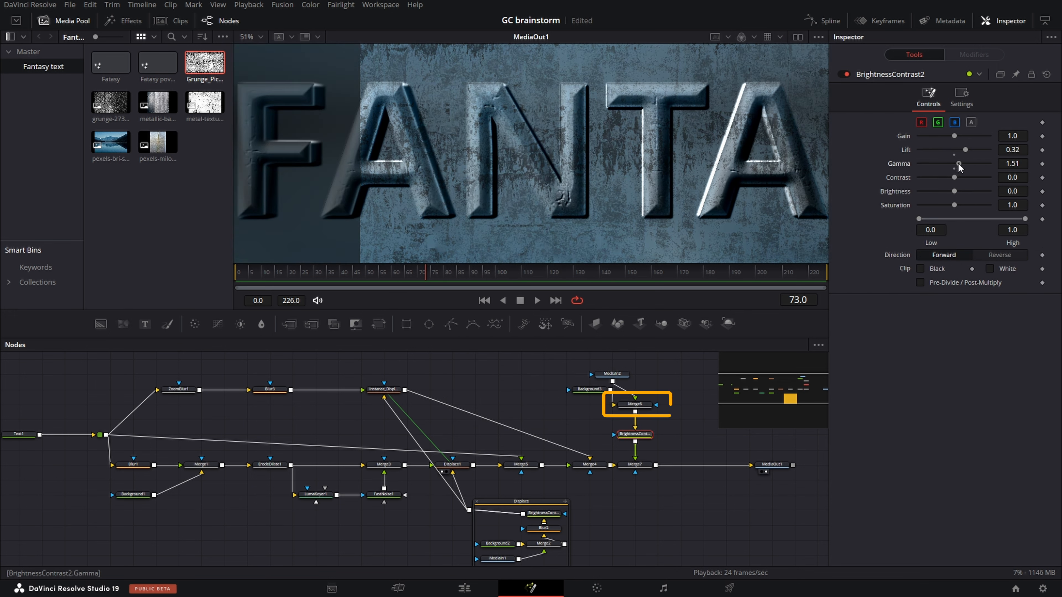
- Enlarge the grunge image in Merge6 to a Size of about 1.93 so it covers the frame
scroll(573, 397, down, 2)
click(618, 401)
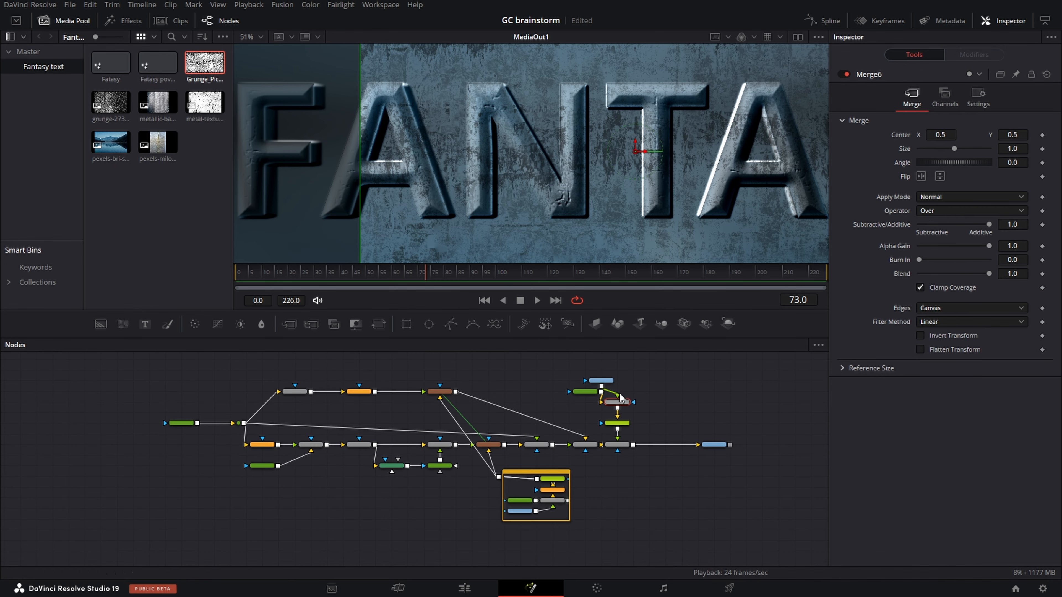
scroll(805, 162, down, 2)
scroll(805, 162, down, 2)
scroll(768, 179, up, 1)
scroll(696, 167, down, 1)
drag(658, 127, 722, 98)
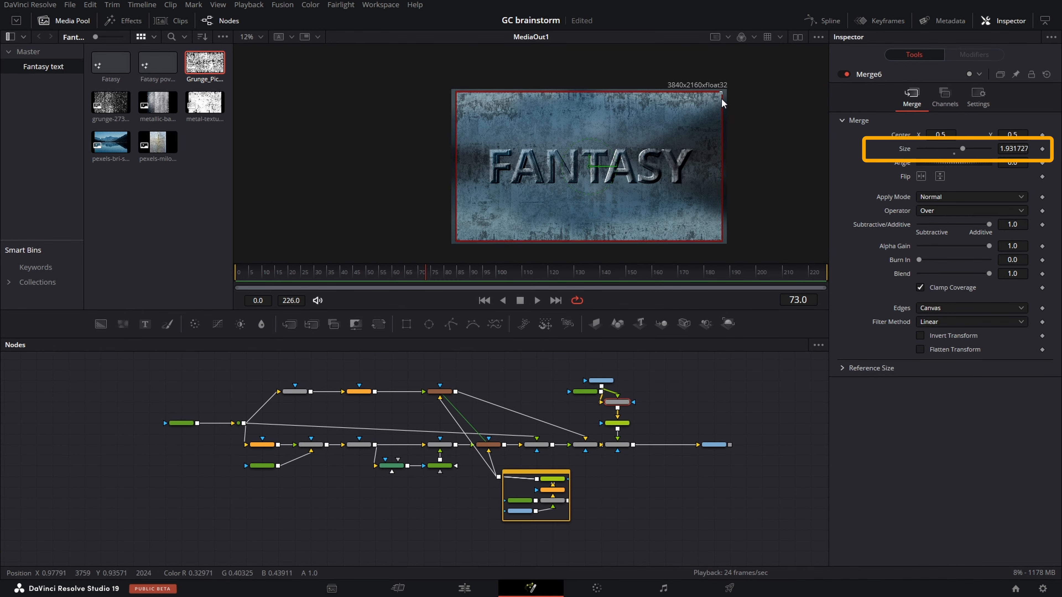
double_click(1006, 147)
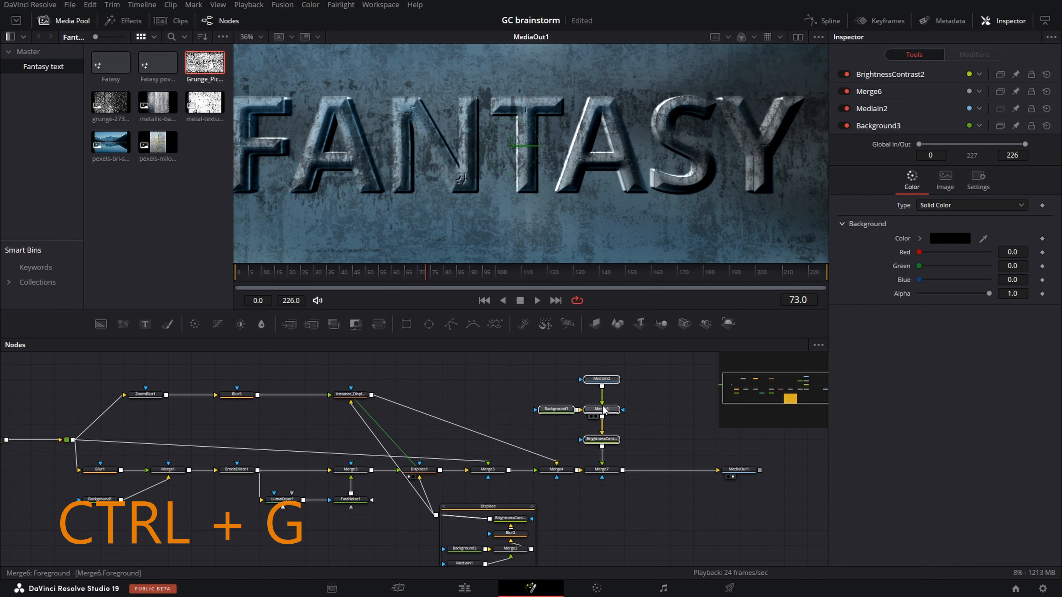
- Group the grunge texture nodes feeding Merge7 and open the group's name for editing
key(ctrl+g)
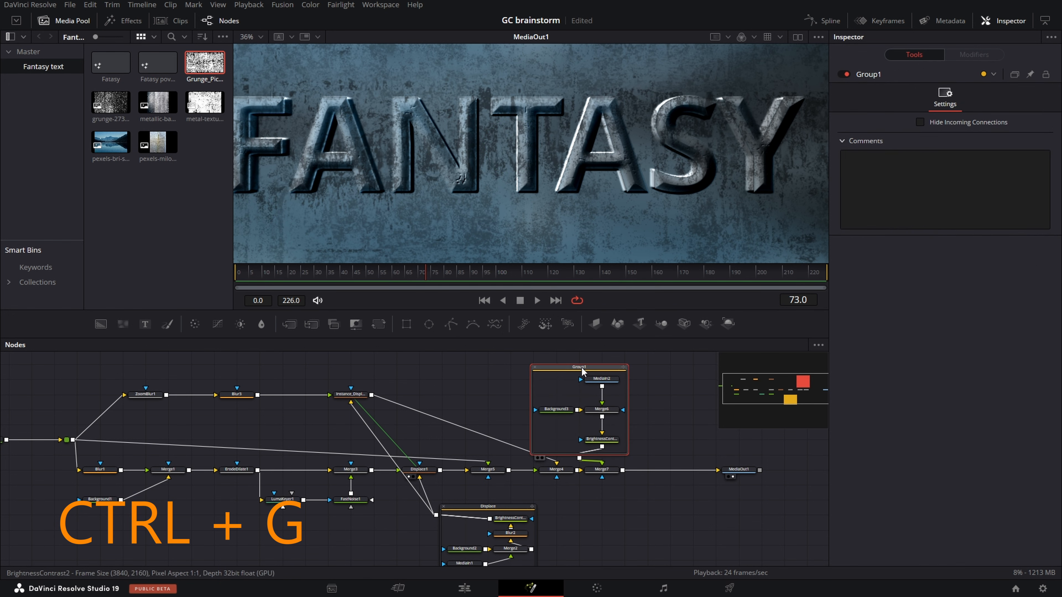
key(F2)
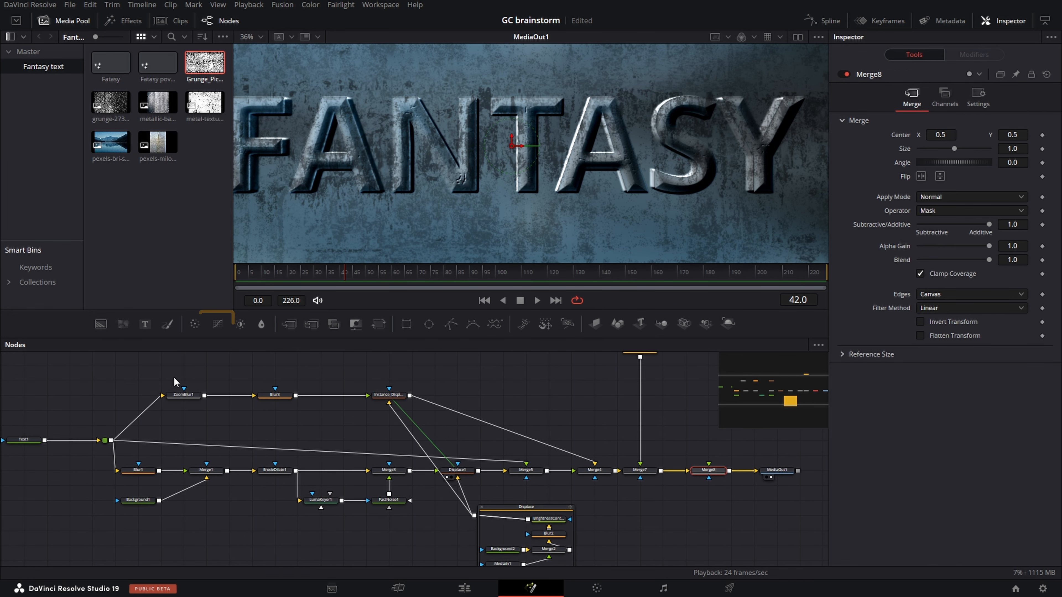
- Add a Color Curves node below Blur3 and feed it from ZoomBlur1's output
drag(217, 328, 251, 425)
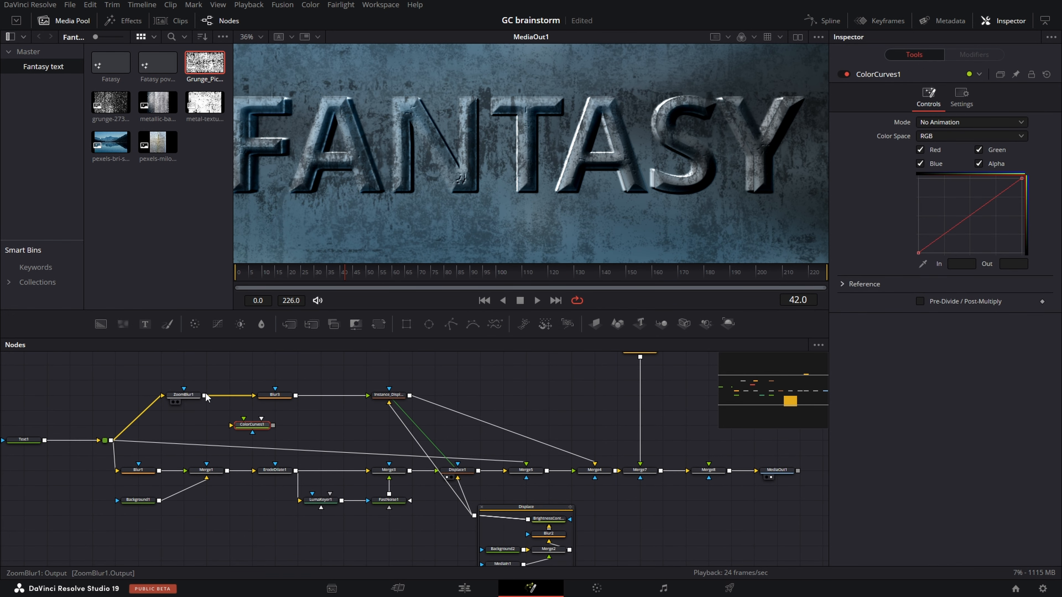
drag(205, 396, 254, 409)
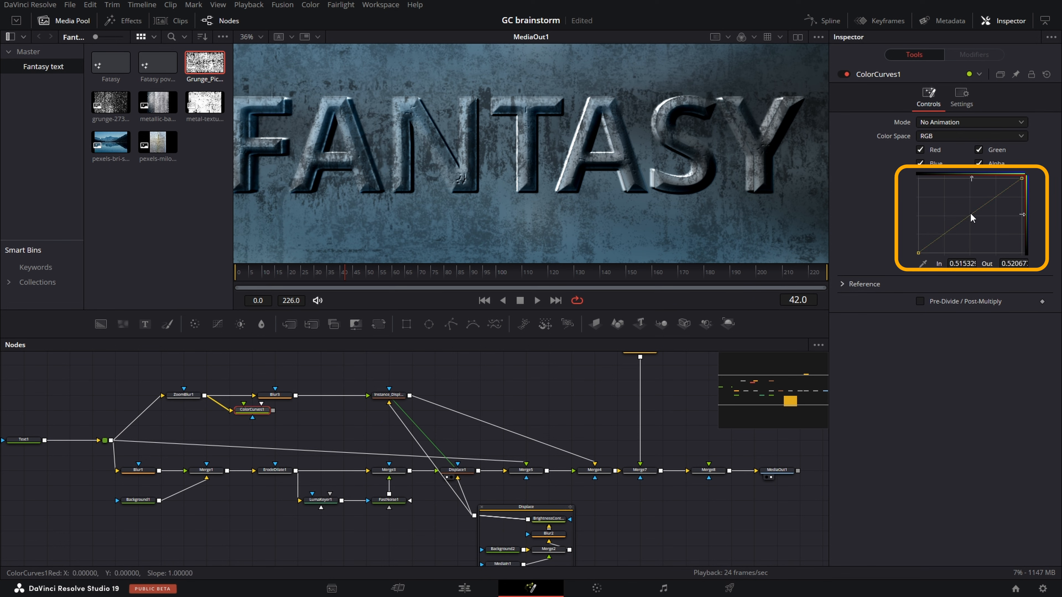
- Bend ColorCurves1's curve sharply upward, and merge its output over the original text in a new Merge node shown in the viewer
drag(972, 218, 922, 184)
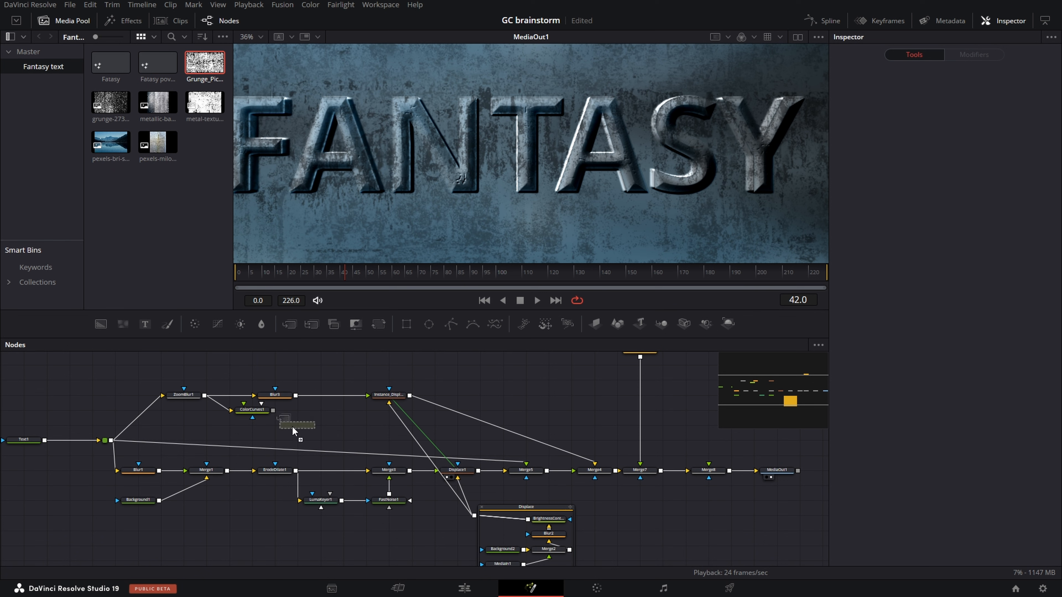
drag(294, 431, 109, 441)
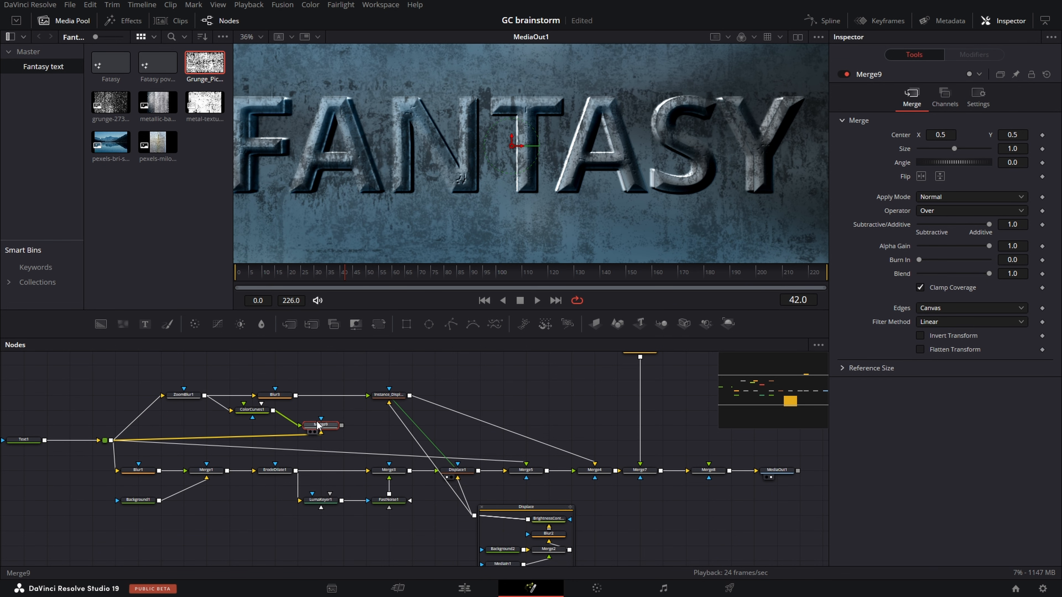
click(312, 432)
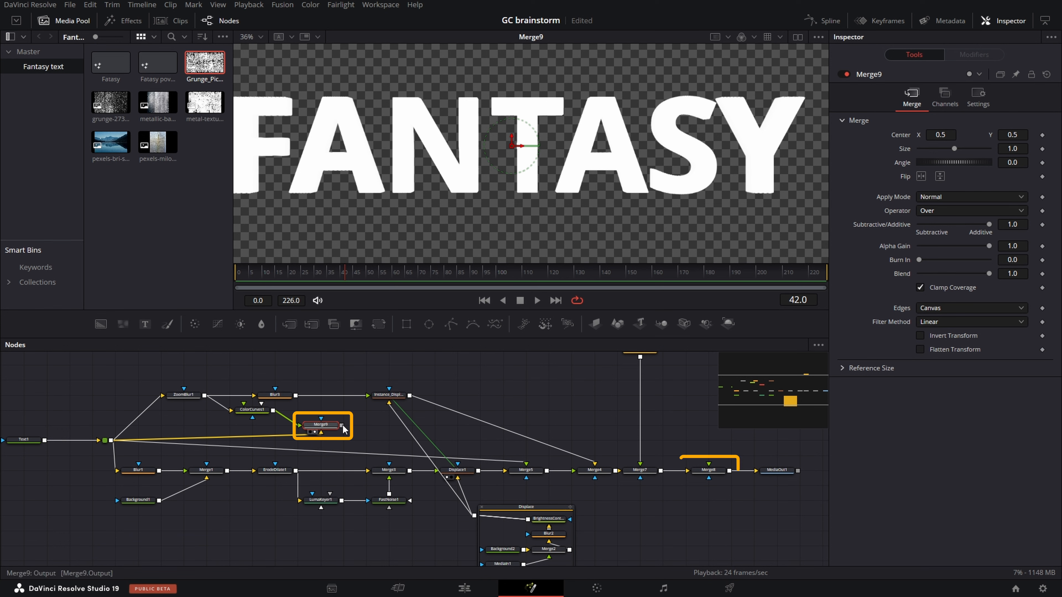
- Connect Merge9's output to Merge8's foreground input so the text shape cuts out the textured result, and select Merge8
drag(545, 437, 705, 474)
click(699, 478)
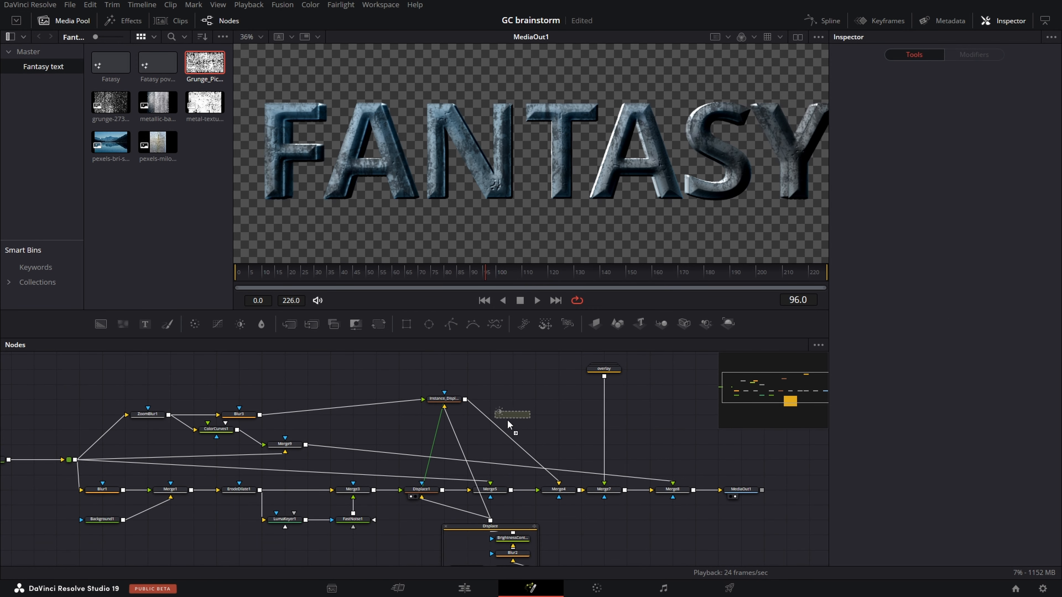
- Insert a Brightness Contrast node between the instanced Displace and Merge4, with Gain at about 0.48 and Lift at about -0.06
drag(501, 441, 514, 417)
mouse_move(954, 136)
mouse_down()
mouse_move(948, 150)
mouse_move(937, 140)
mouse_up()
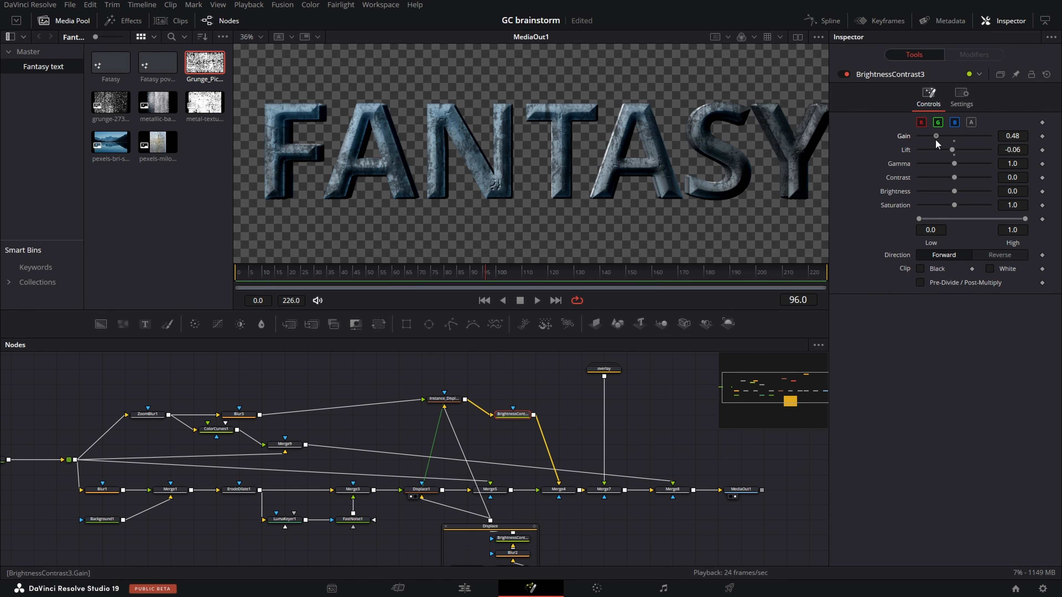
- Insert a Sharpen node directly after ErodeDilate1 and set its Amount to about 8.7
key(shift+space)
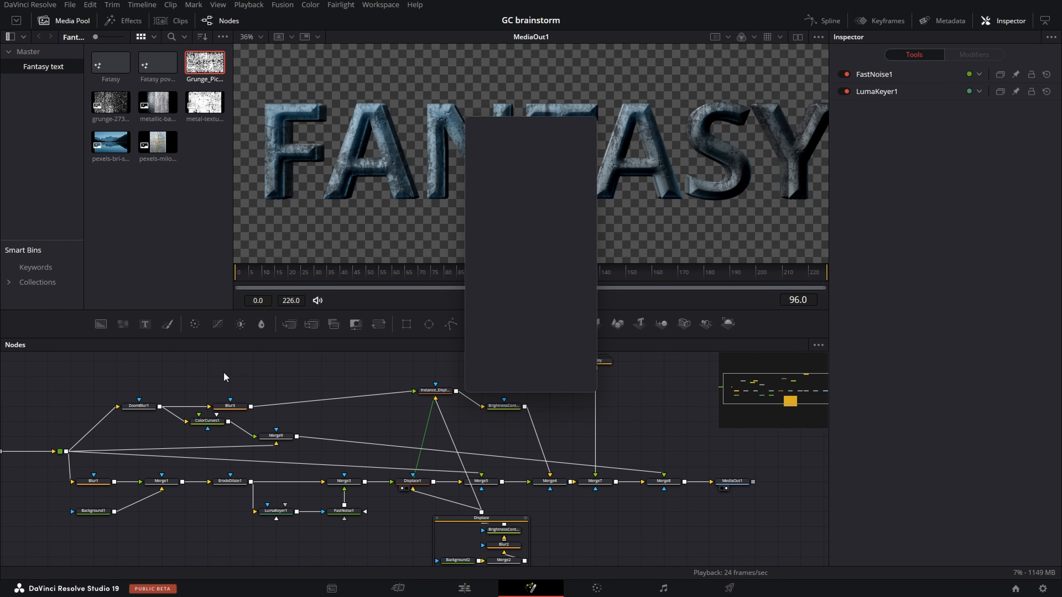
text(shar)
key(Return)
drag(210, 373, 276, 487)
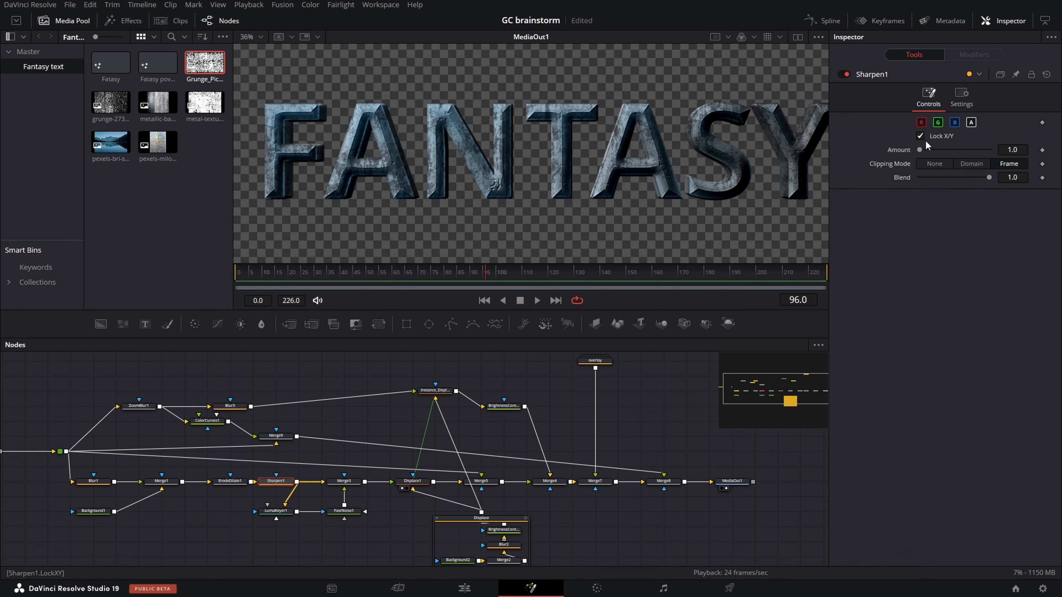
drag(920, 150, 926, 151)
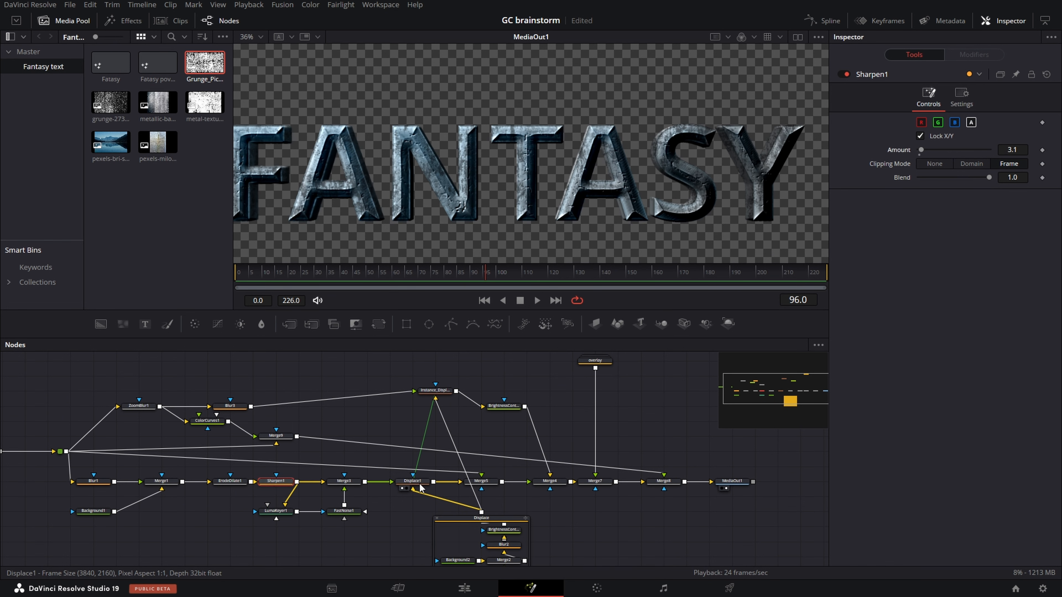
- Set Displace1's Light Angle to about 192.4 and attach a modifier to that parameter to animate the lighting
click(415, 483)
mouse_move(929, 237)
mouse_down()
mouse_move(958, 233)
mouse_move(940, 230)
mouse_move(959, 291)
mouse_up()
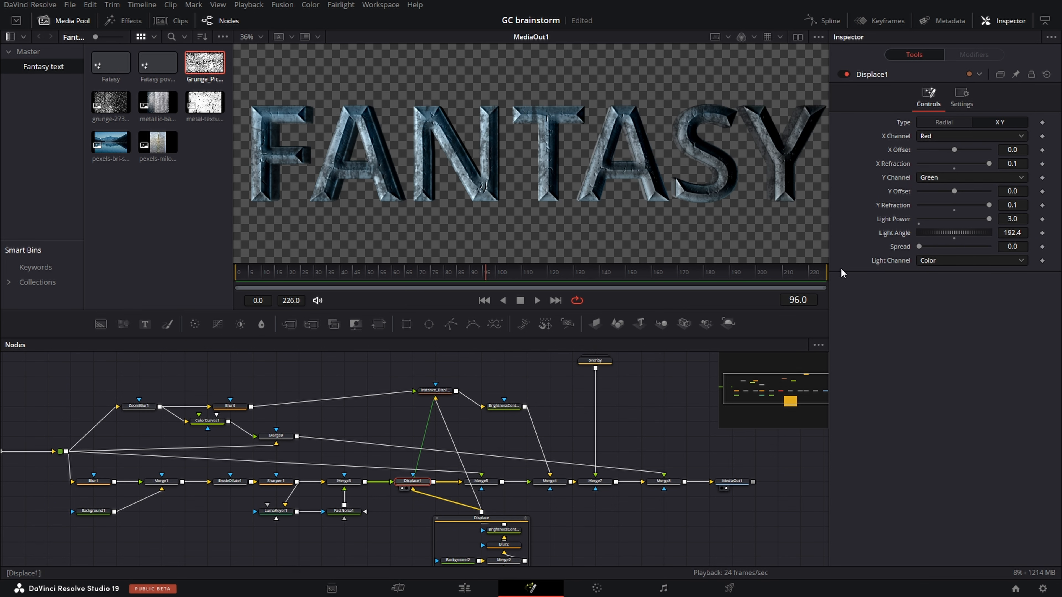
right_click(896, 233)
mouse_move(932, 279)
click(870, 280)
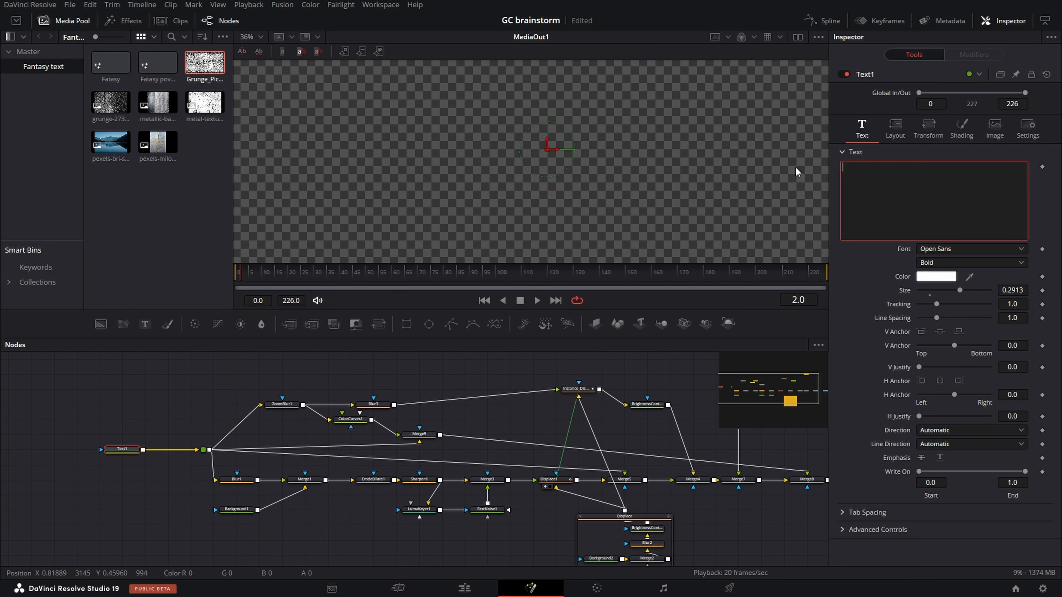
- Replace Text1's text with HELLO and preview alternative fonts such as MingLiU-ExtB
text(H)
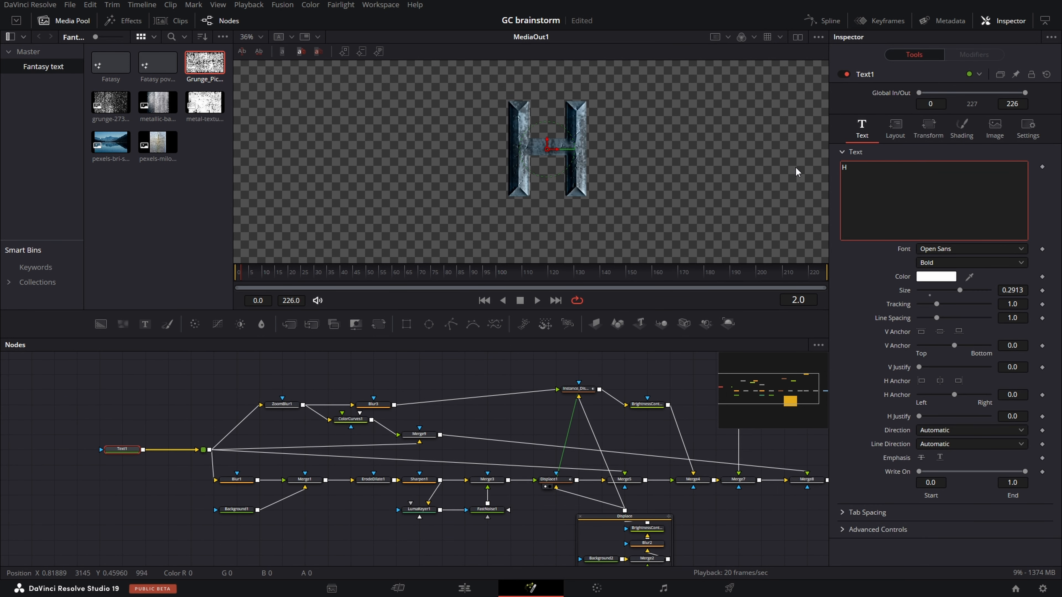
text(ELLO)
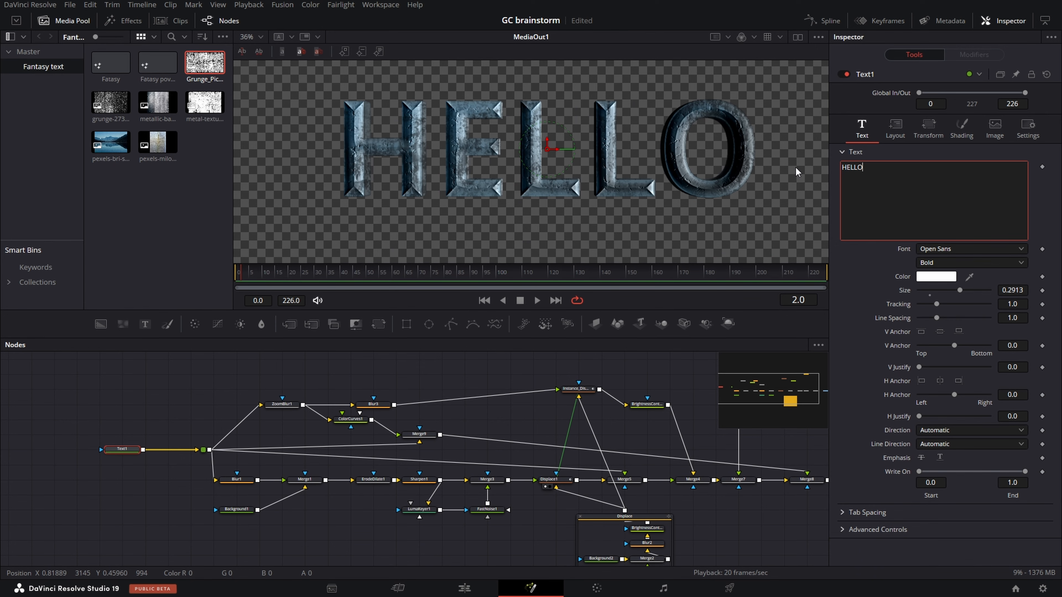
click(948, 250)
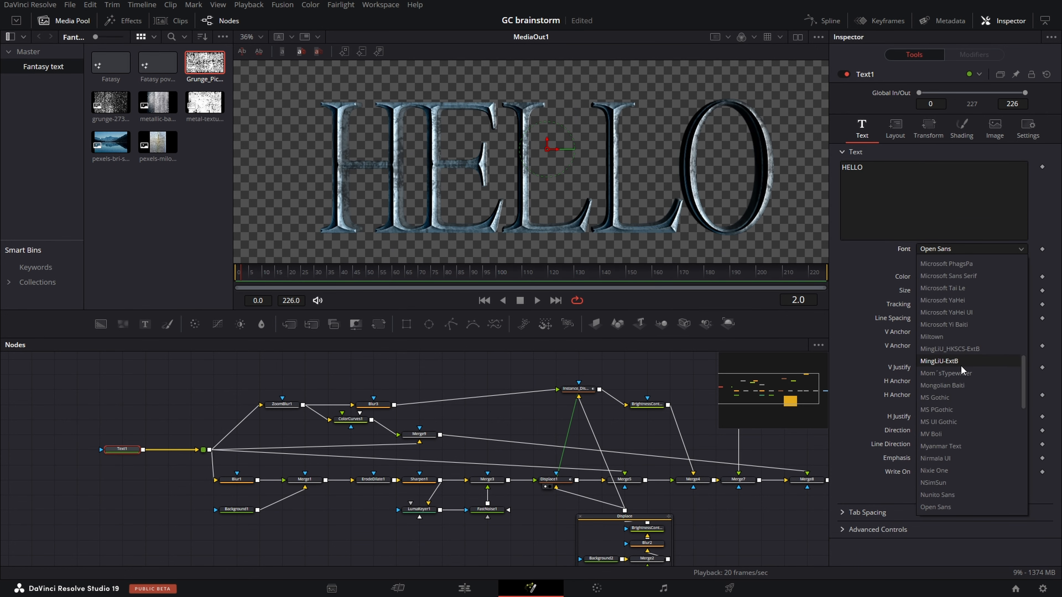